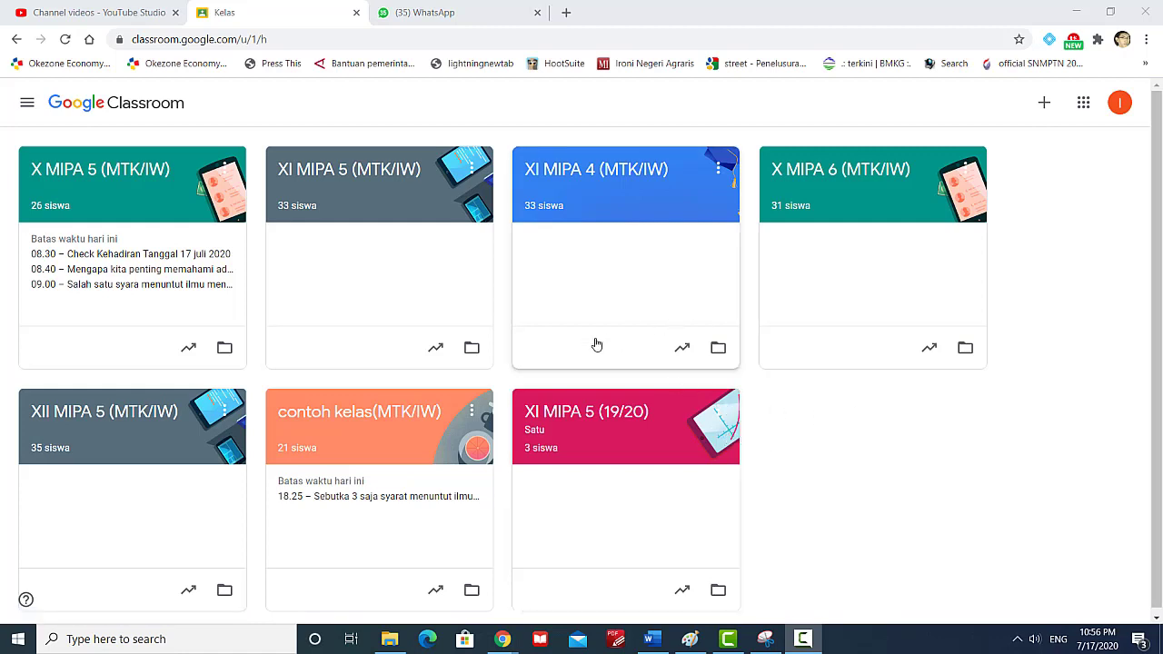
Step: Create a quiz assignment in the contoh kelas(MTK/IW) class and remove its Blank Quiz attachment
click(379, 429)
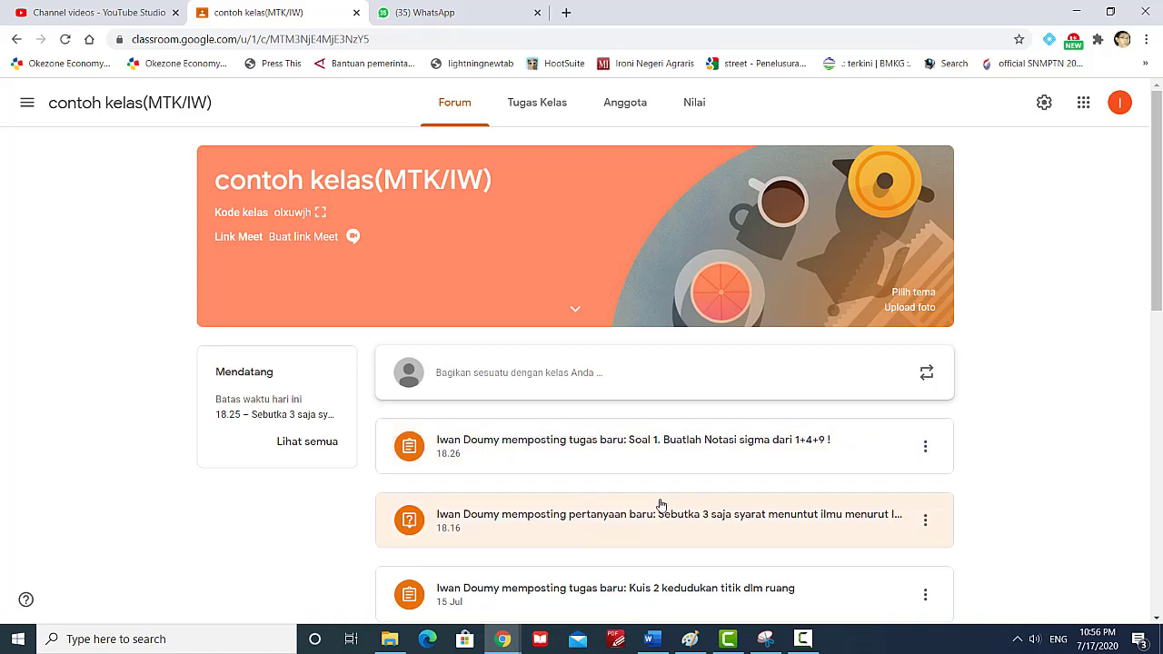
click(534, 103)
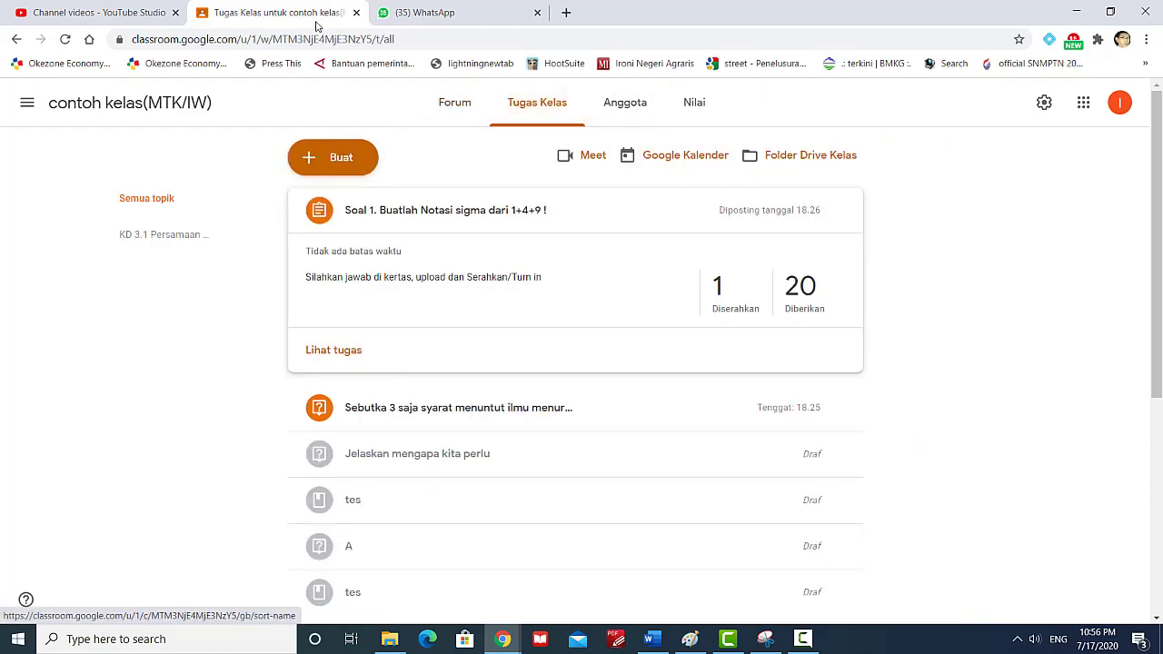
click(332, 158)
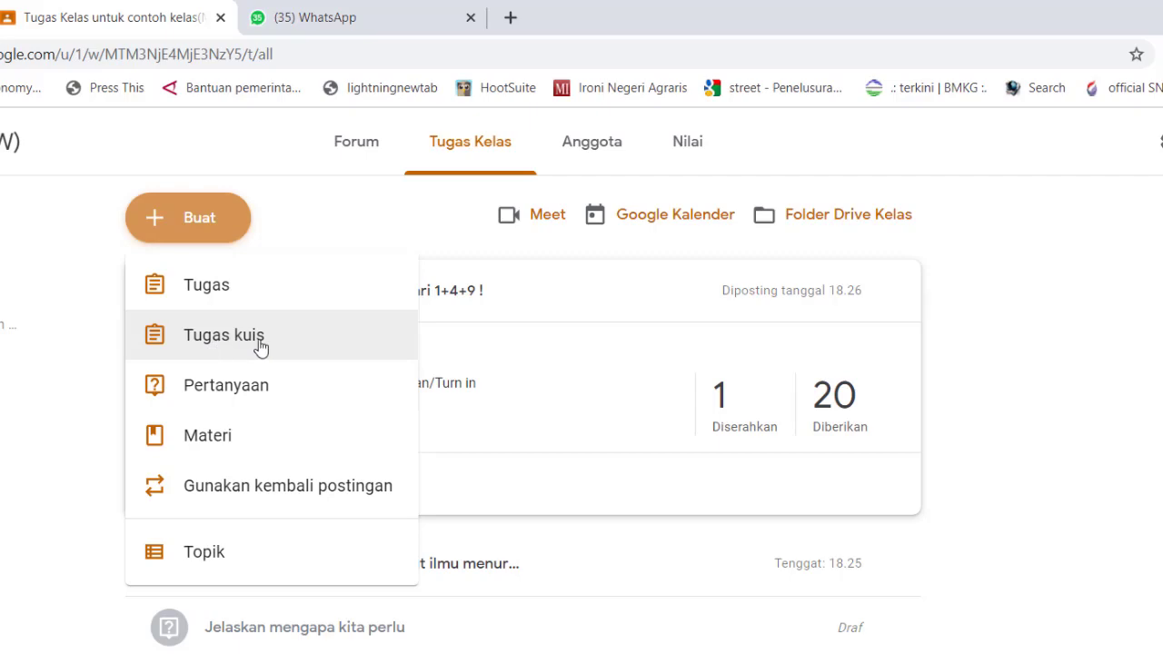
click(212, 338)
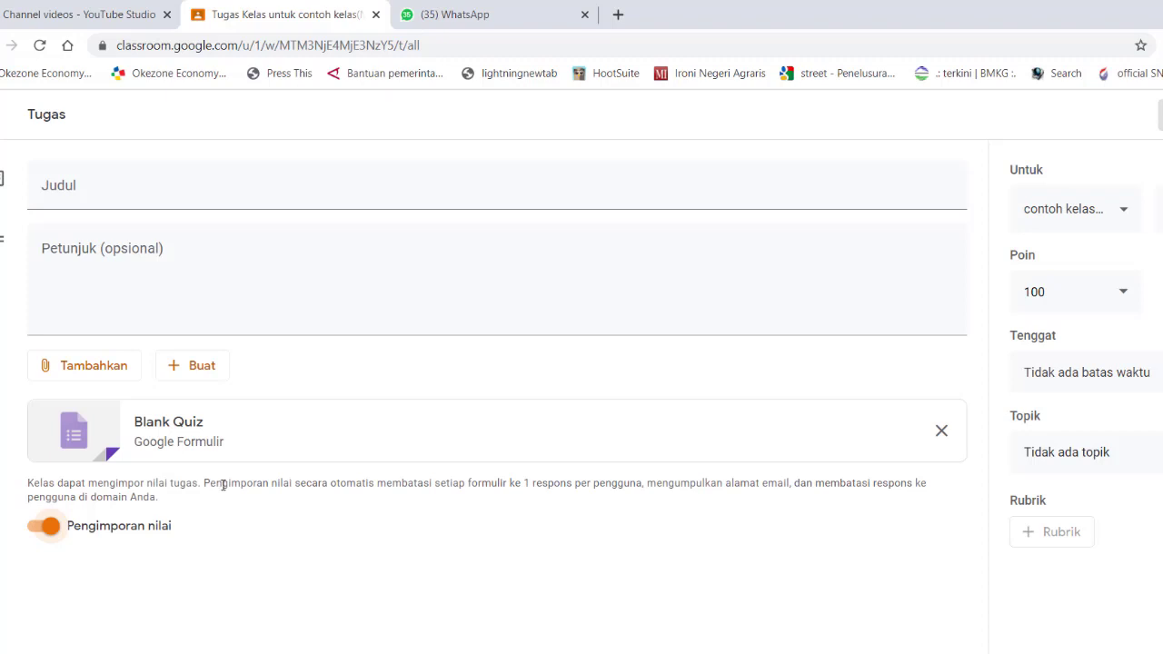
click(941, 433)
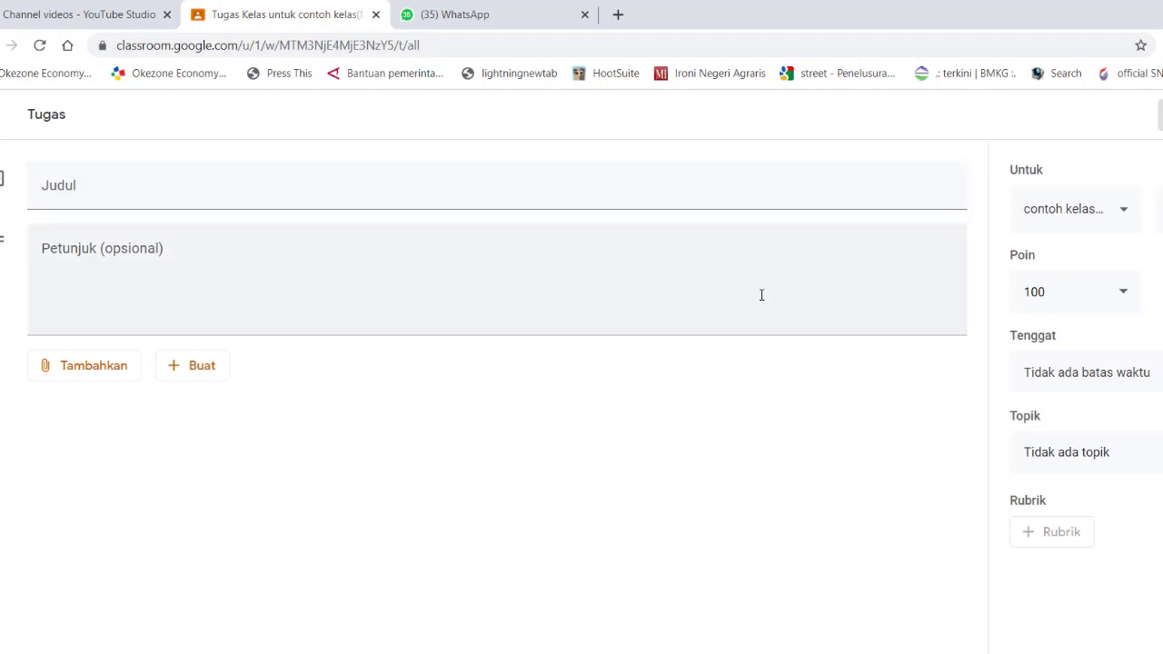
Step: Title the assignment "Soal Notasi Sigma: Buatlah notasi sigma dari 1+4+9 !"
click(151, 188)
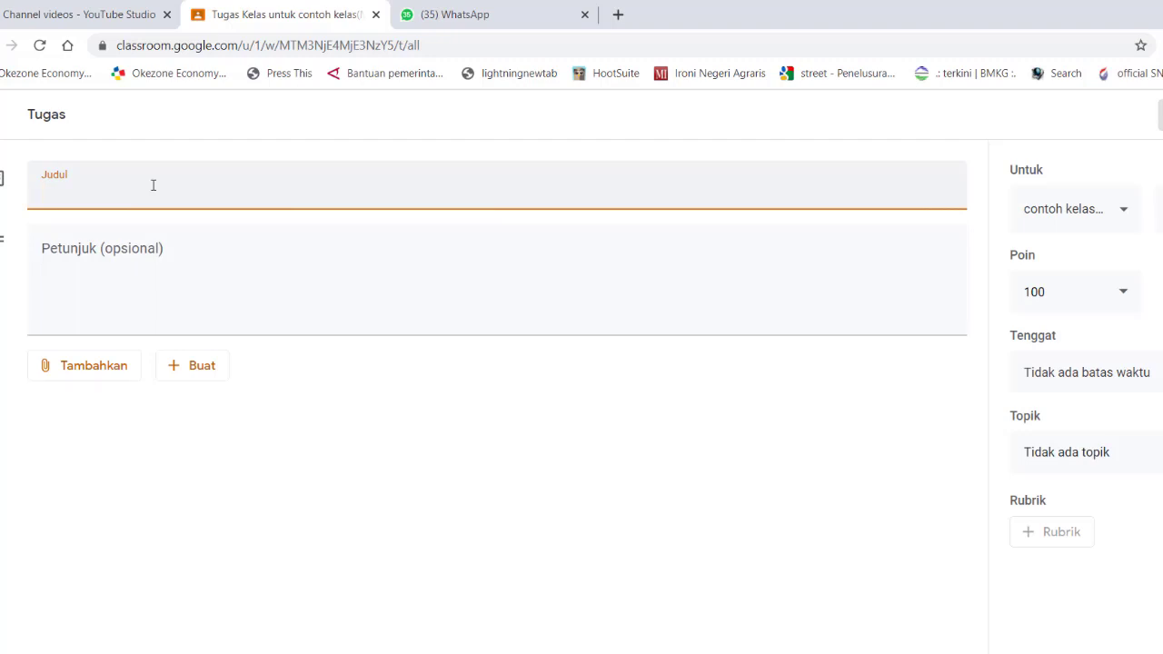
text(Soal)
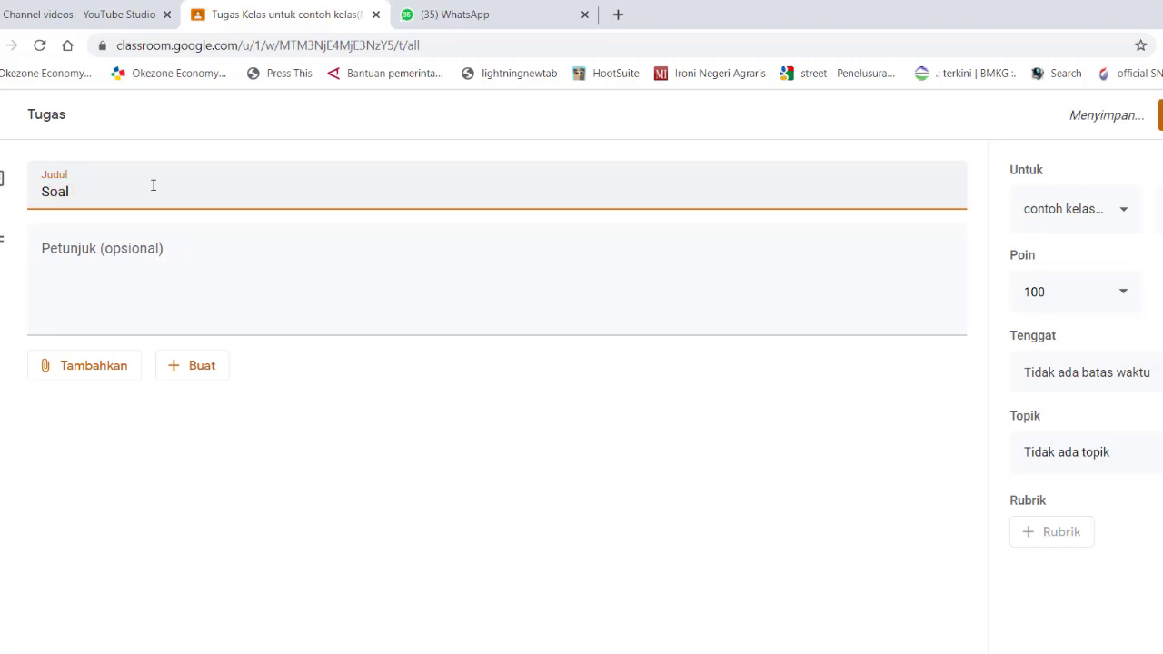
text( Notas)
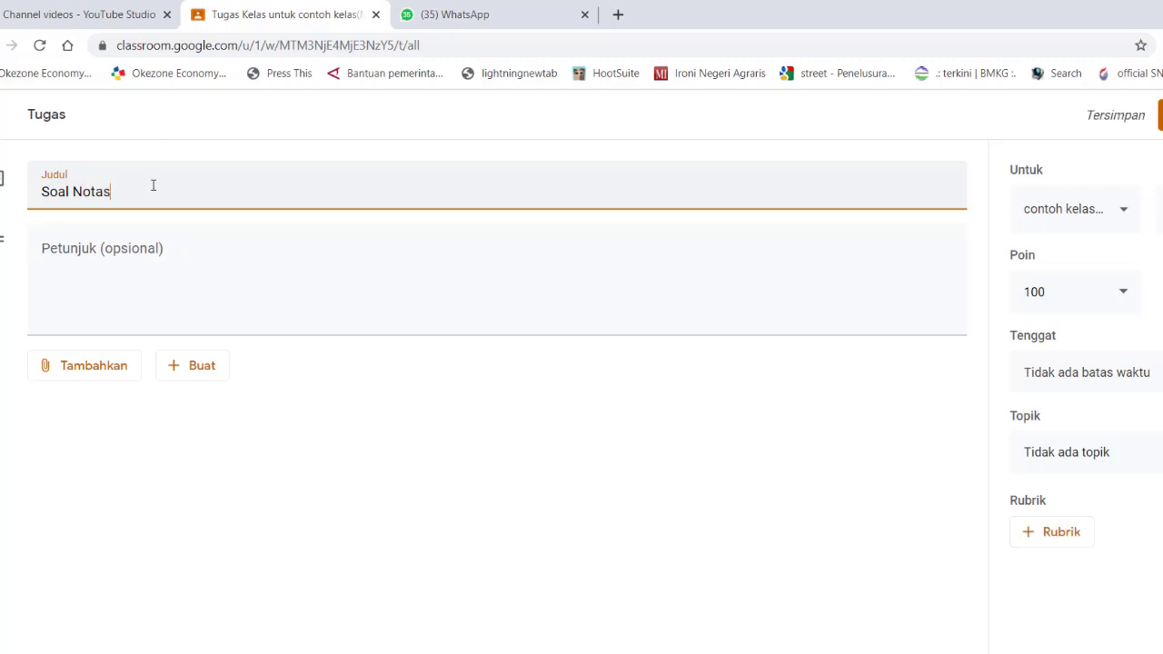
text(i Sigma:)
text(: Buatlah notasi sigma dari 1+4+9 !)
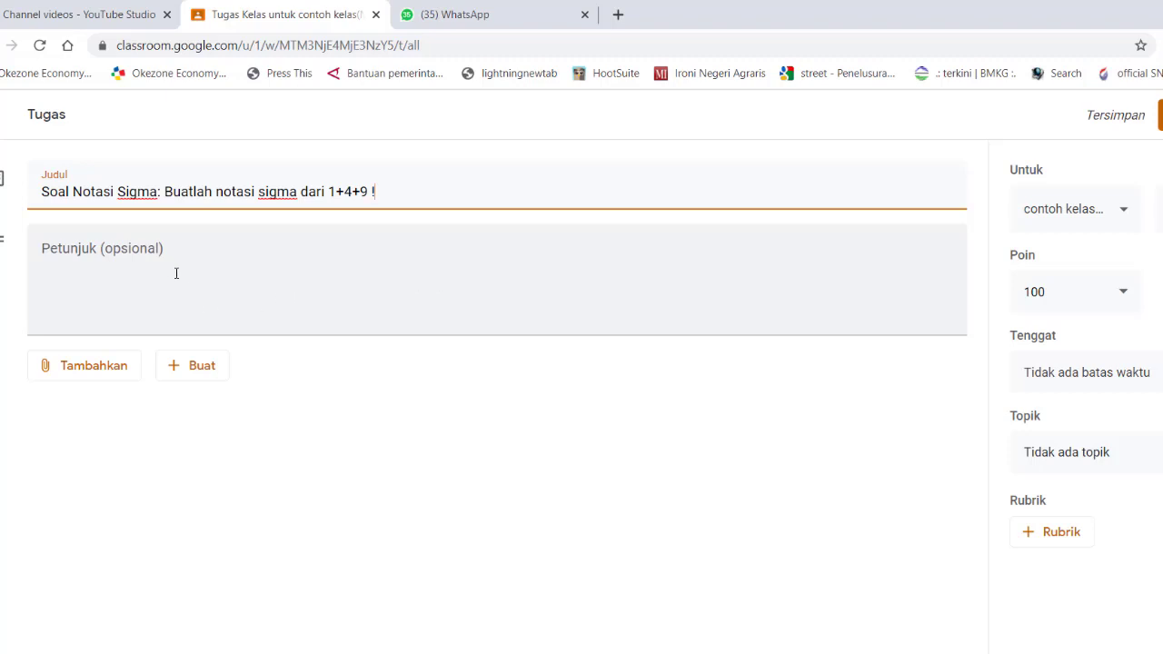
Step: Enter the instructions "Untuk menjawab soal ini, kalian dapat membuatnya di kertas, kemudian Foto dan upload!"
click(428, 259)
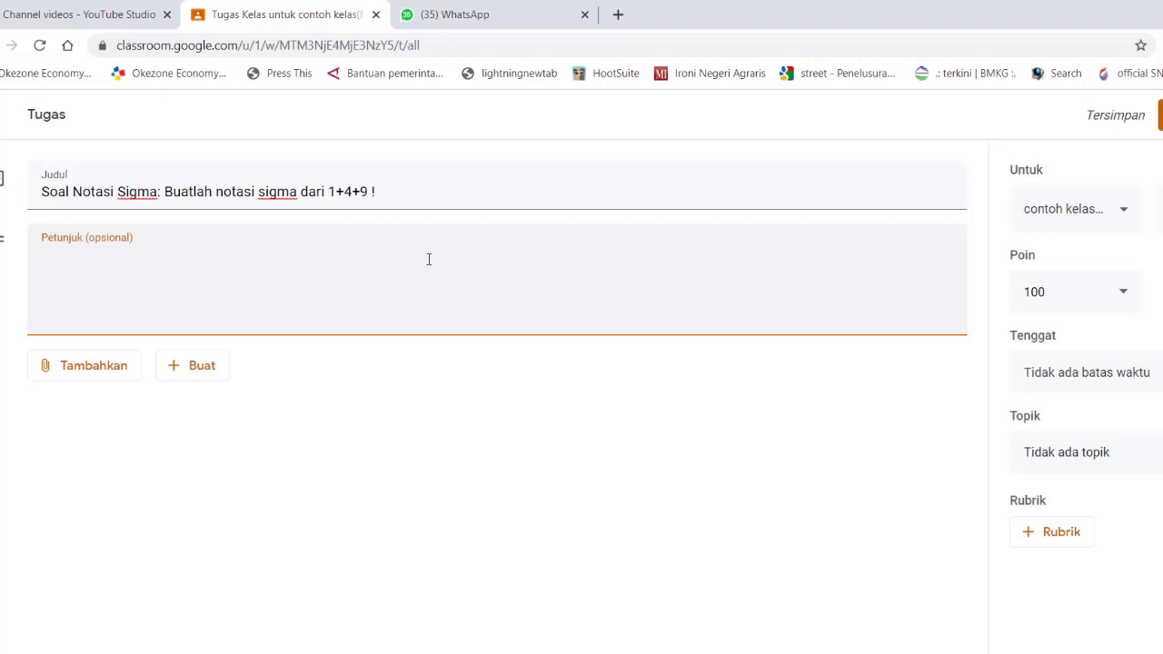
text(ntuk menjawab soal ini, kalian dapat membuatnya di kertas, kemudian Foto dan upload!)
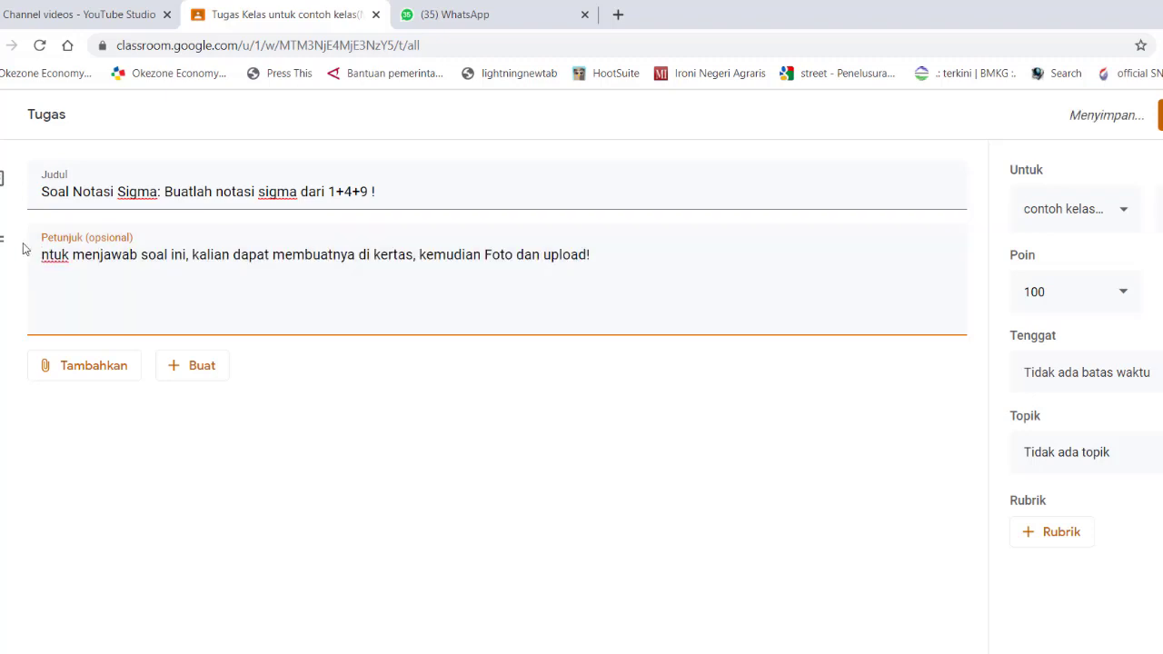
click(42, 255)
text(U)
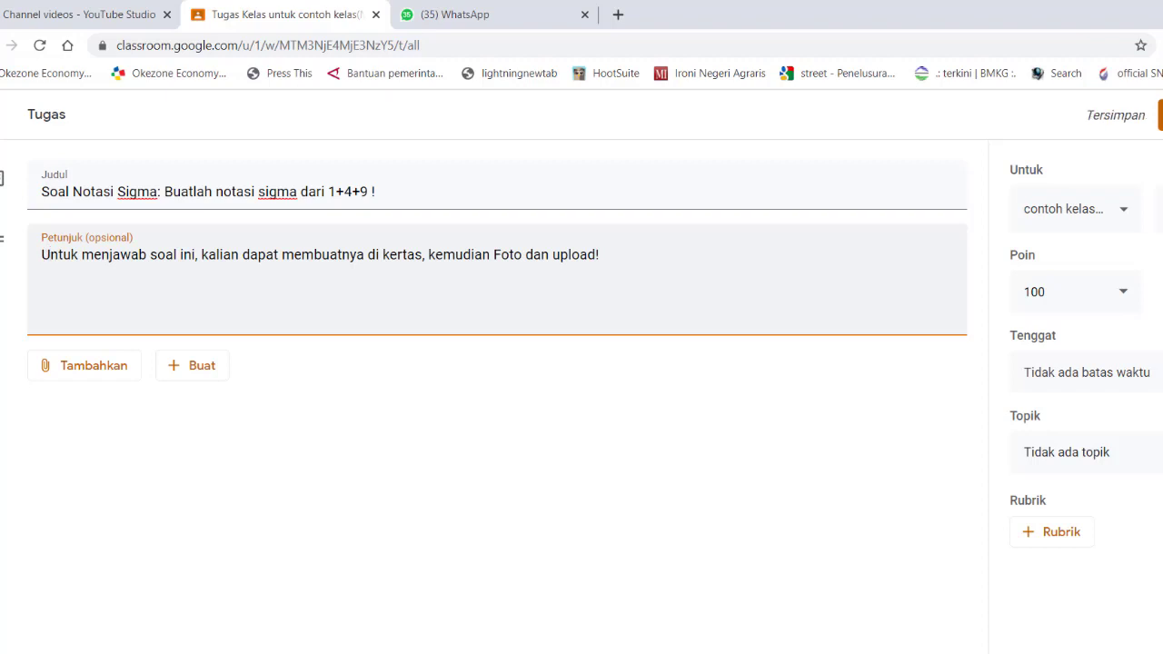
click(327, 452)
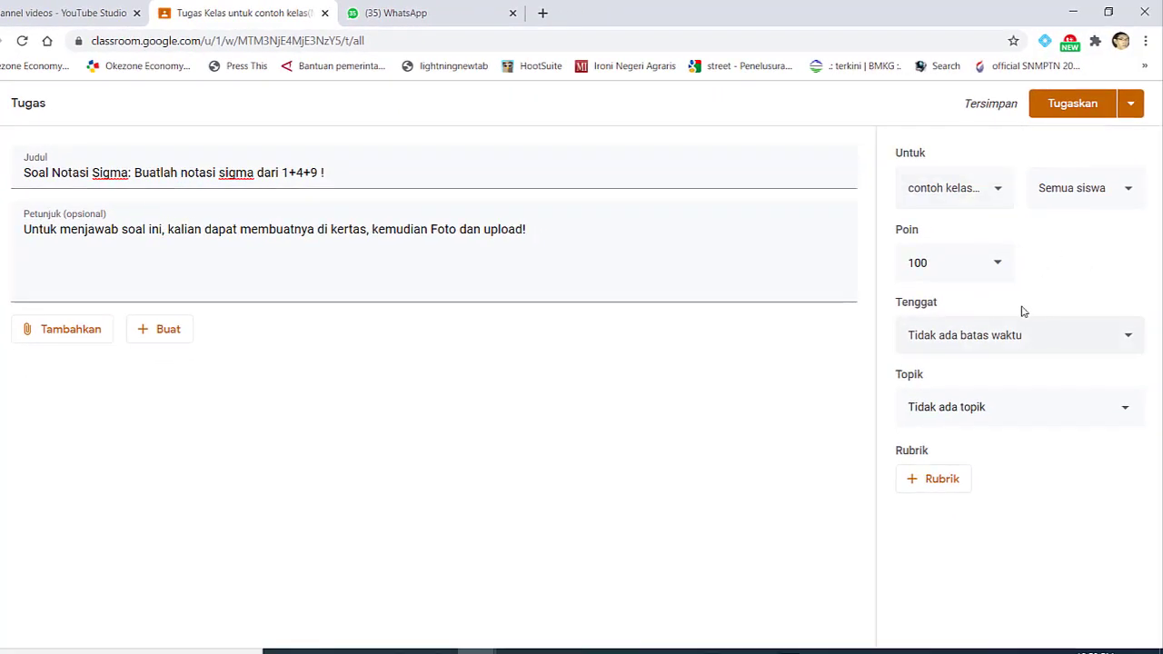
click(1068, 343)
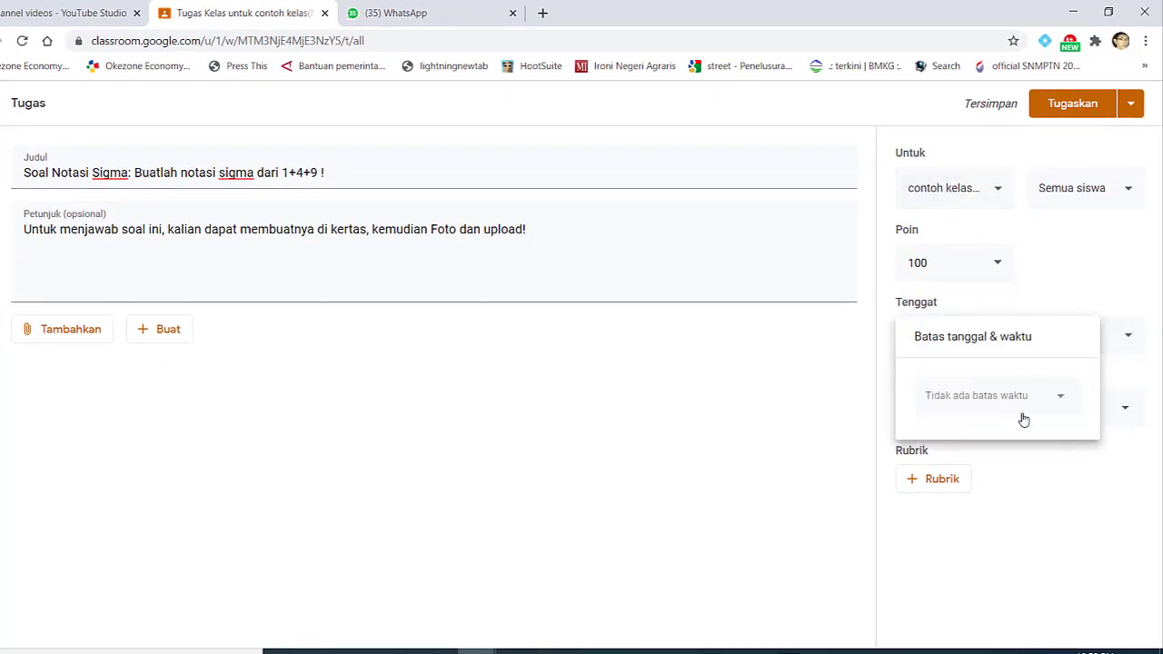
click(1079, 467)
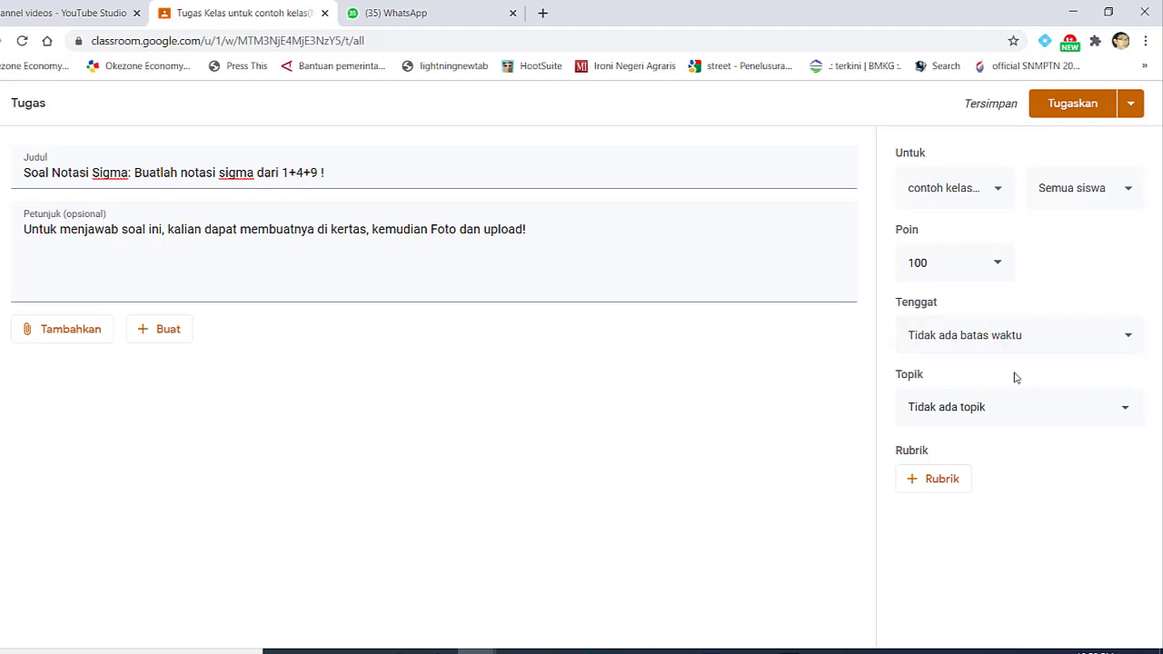
click(1131, 104)
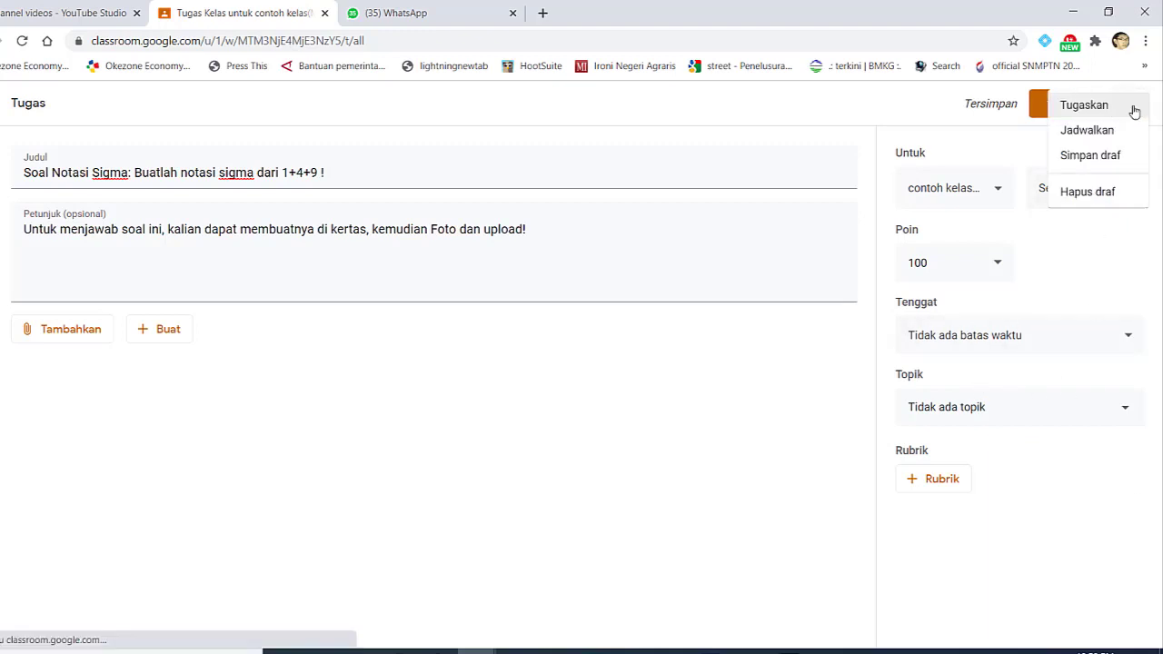
click(948, 293)
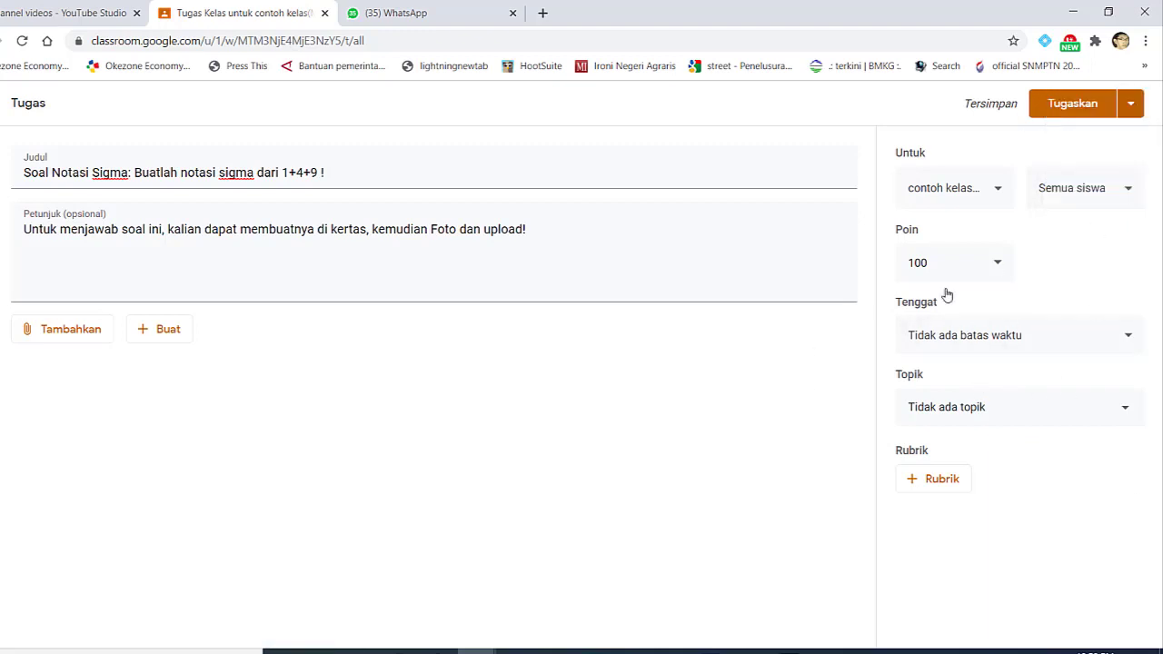
Step: Schedule the assignment for posting on 17 Jul 2020 at 23.00
click(1133, 105)
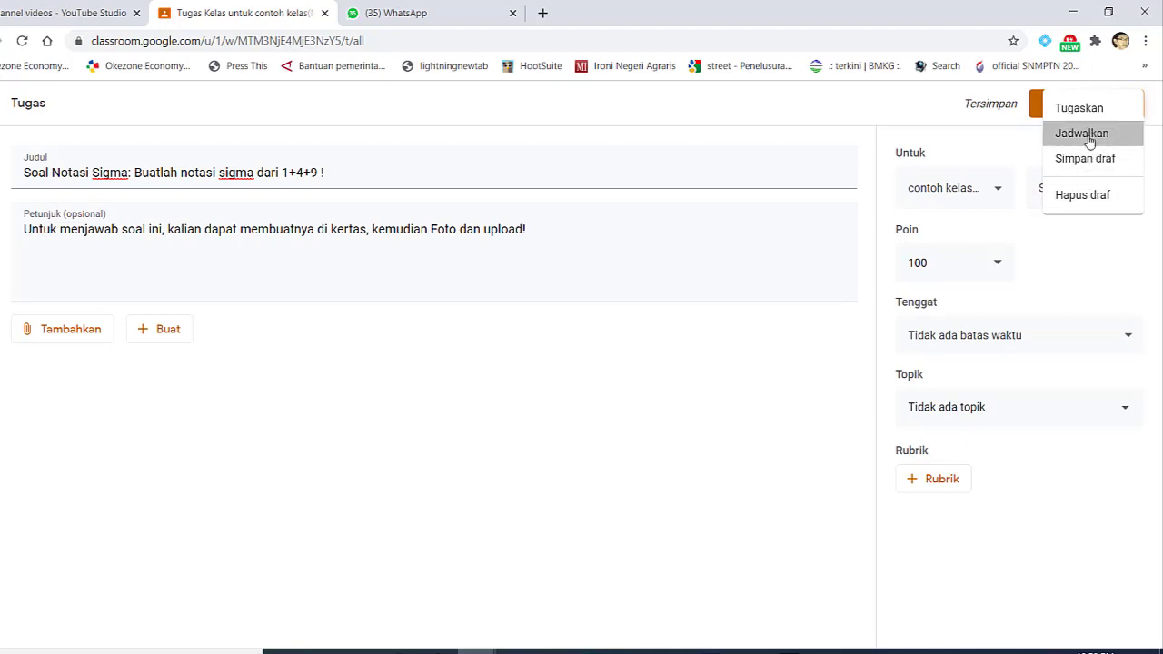
click(1089, 141)
click(609, 351)
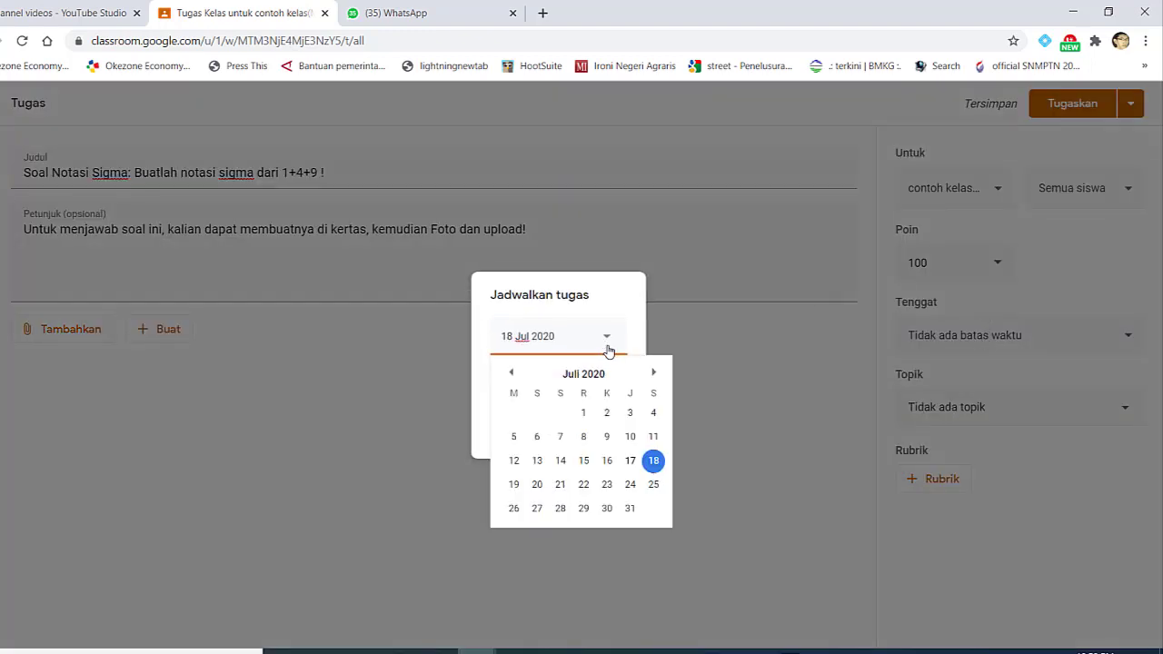
click(630, 461)
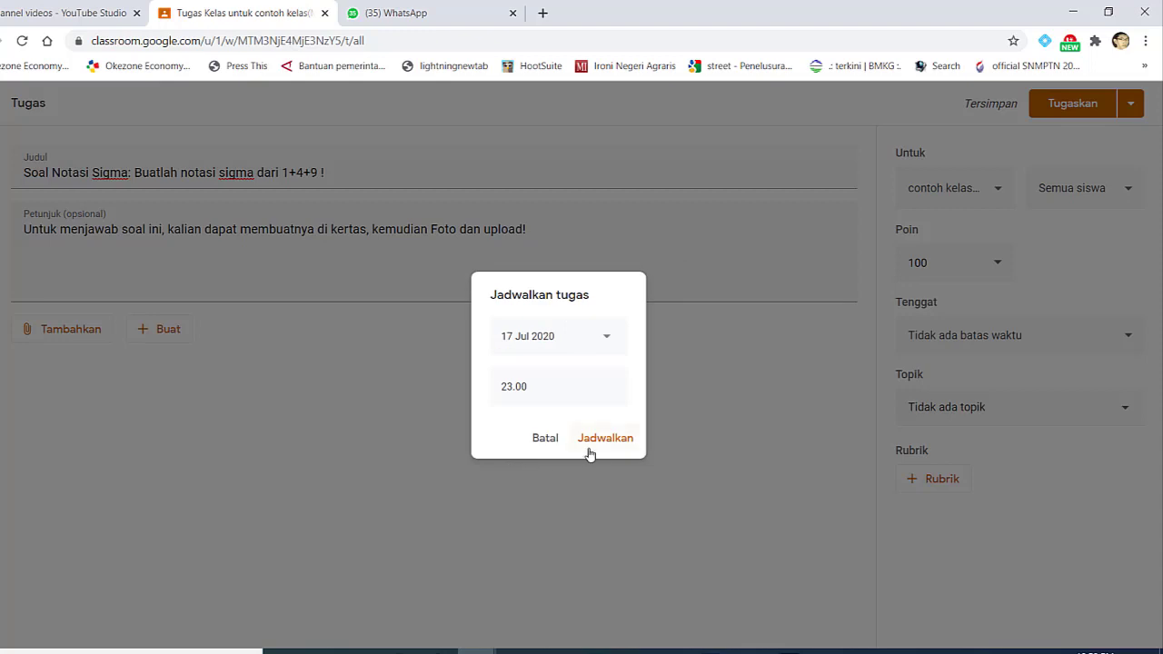
click(599, 440)
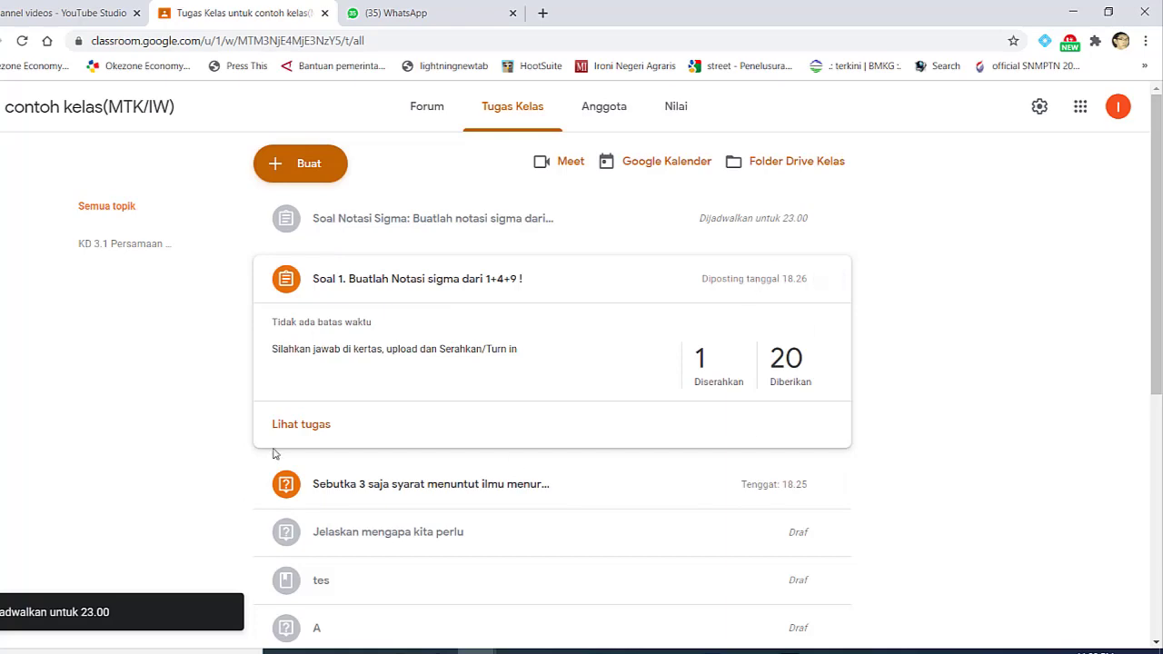
Step: Switch to the mirrored student smartphone and review the Soal Notasi Sigma assignment's details and submission area
click(771, 267)
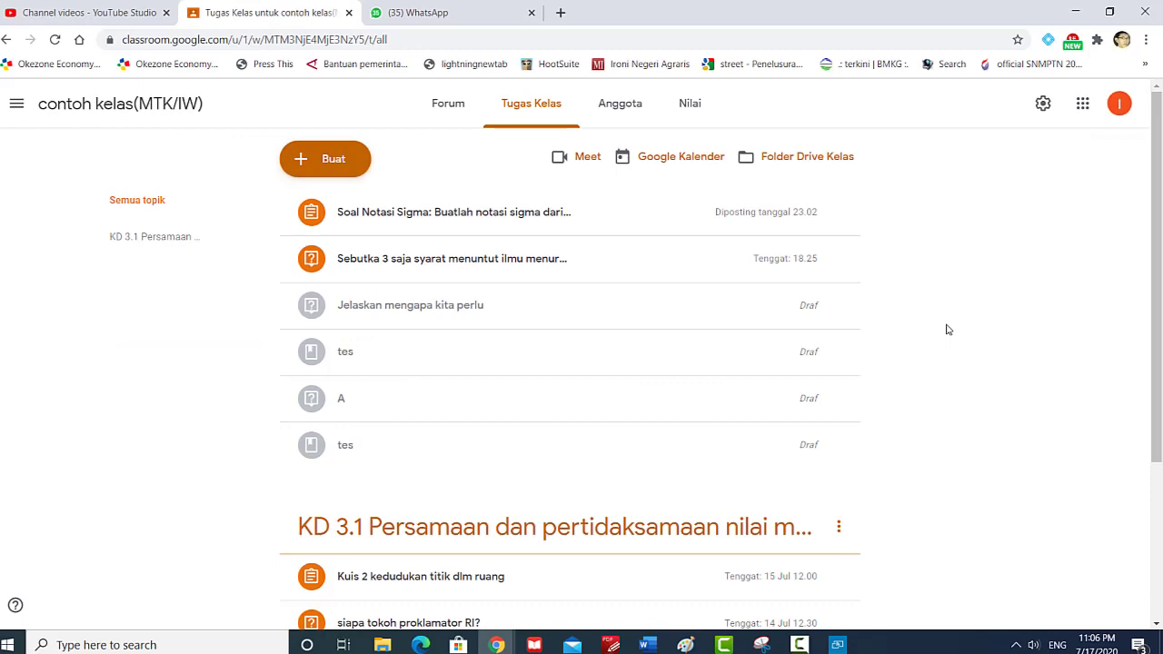
click(837, 644)
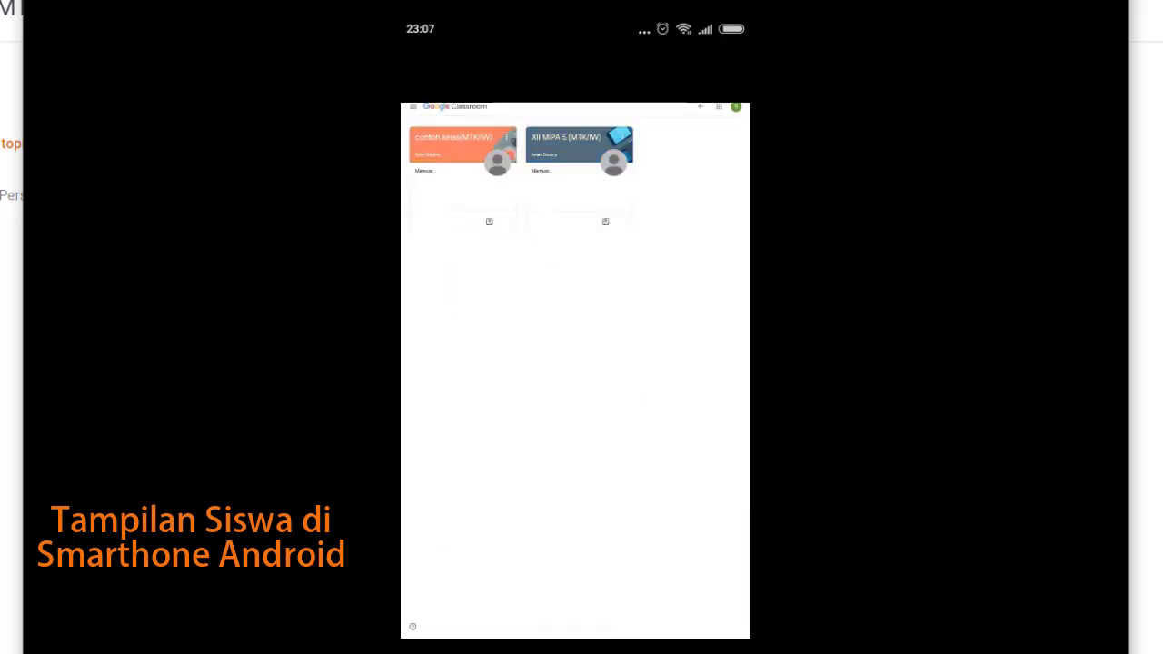
scroll(575, 364, down, 2)
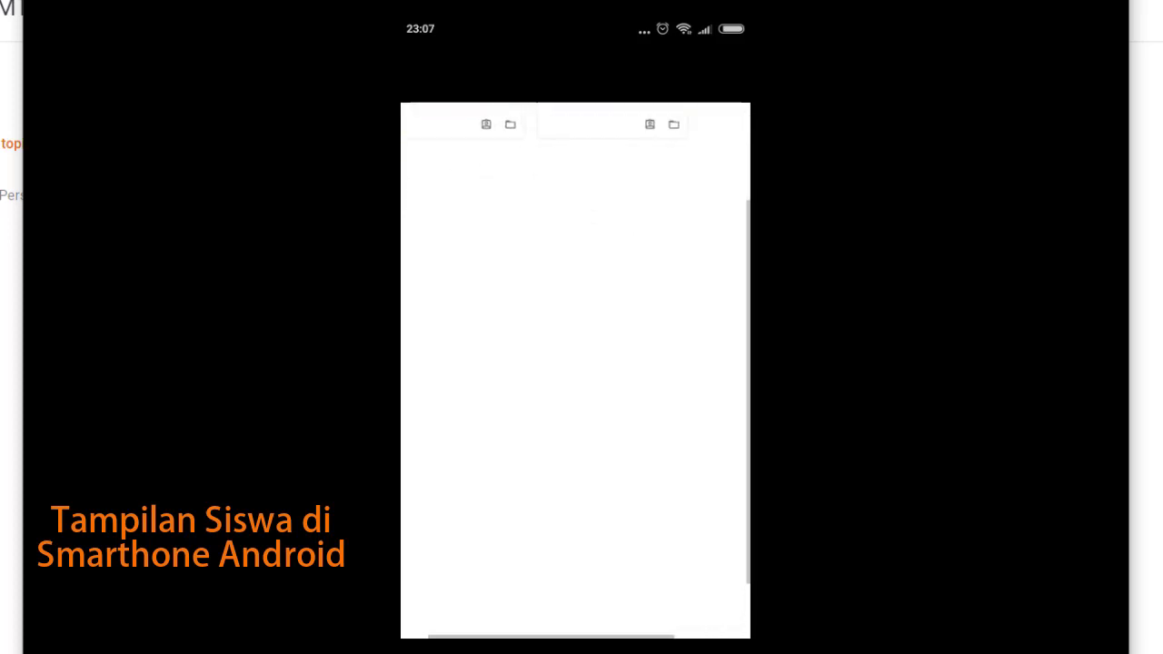
scroll(575, 363, up, 2)
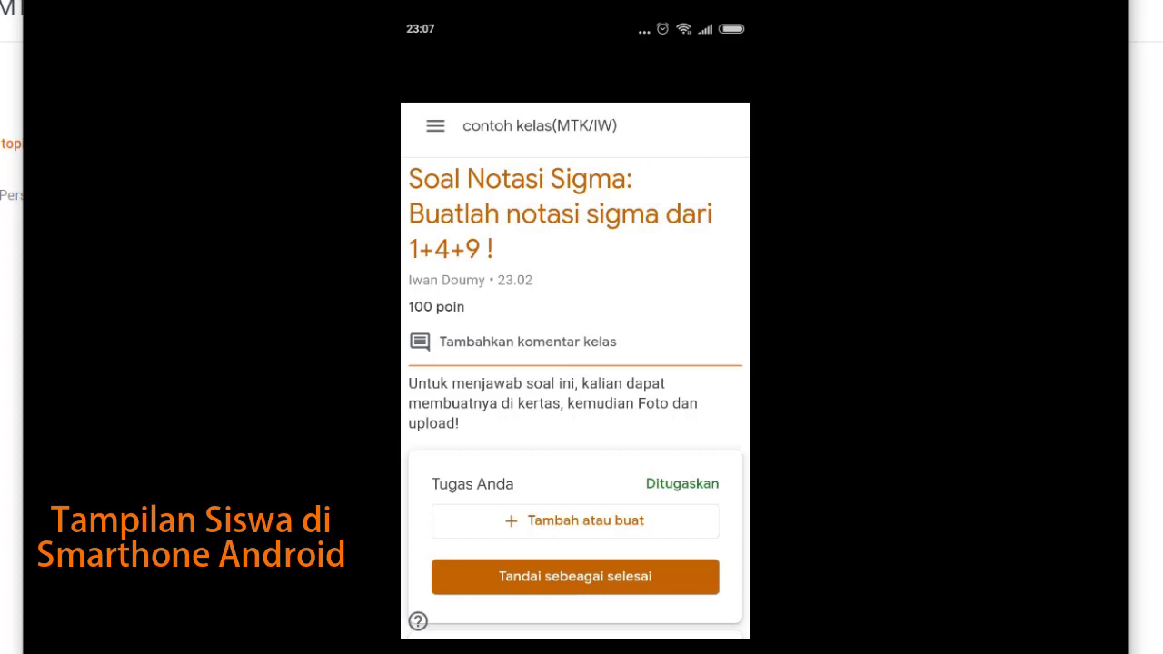
scroll(575, 363, down, 2)
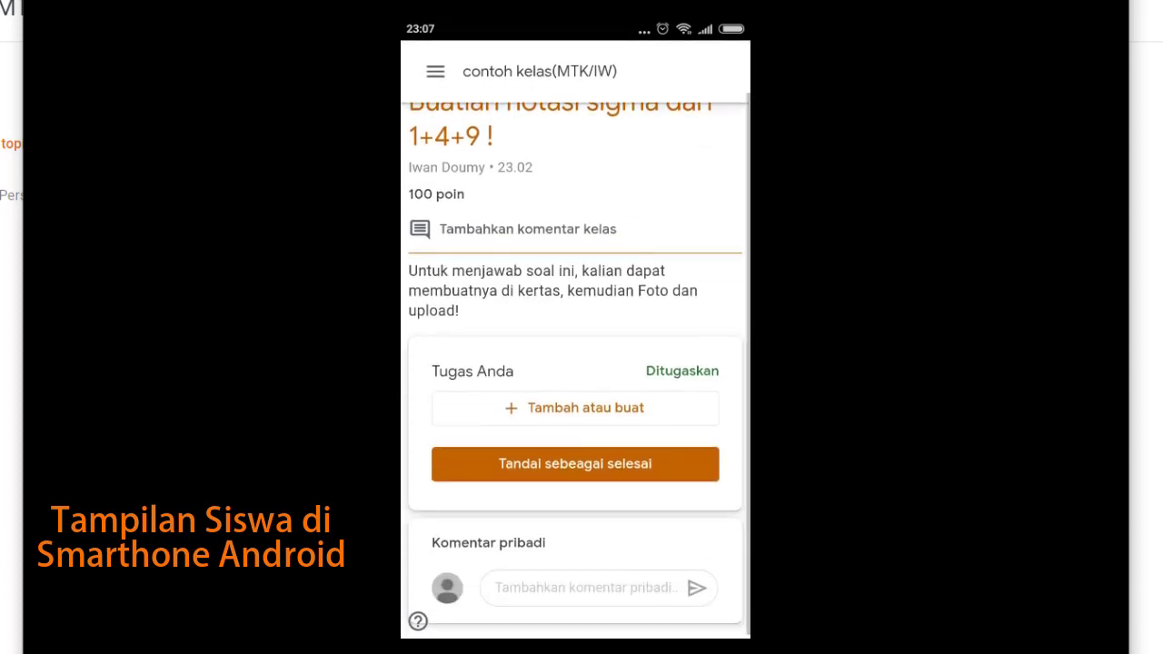
scroll(575, 363, up, 2)
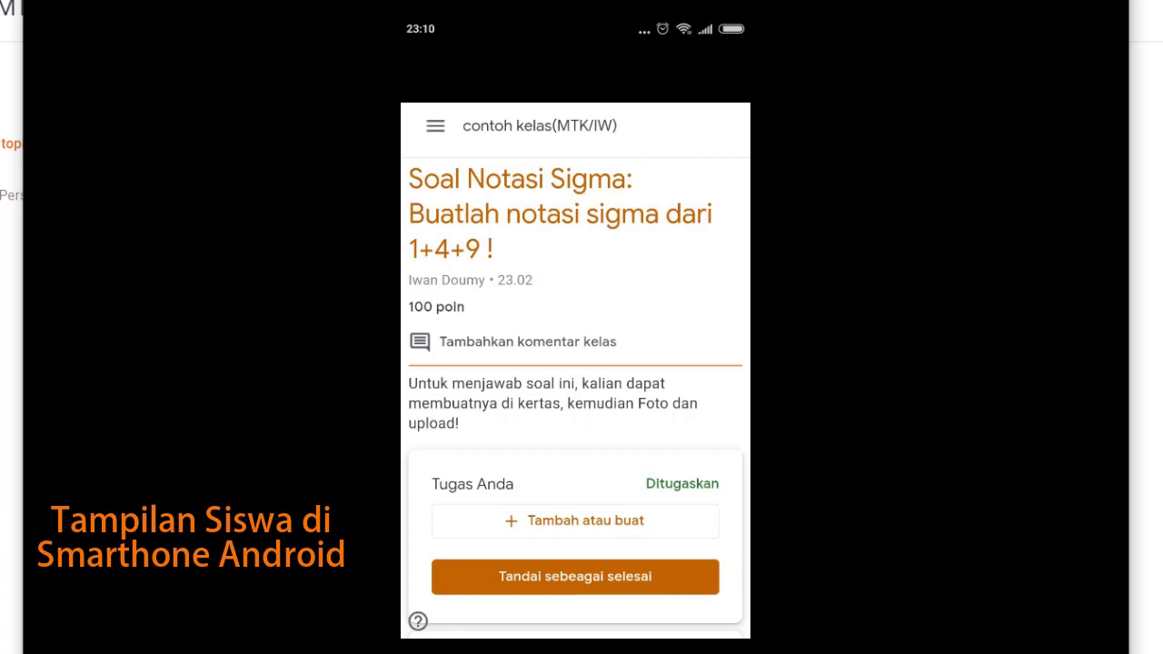
Step: Attach a camera photo of the handwritten answer to the student's work as an uploaded file
scroll(574, 363, down, 2)
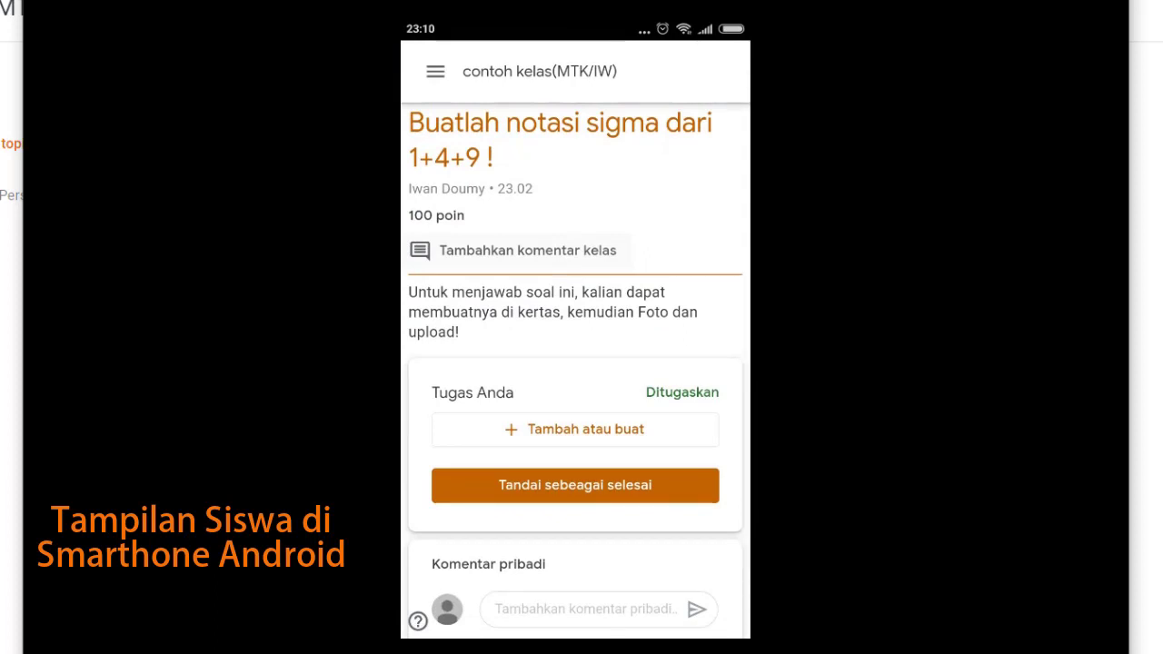
click(545, 429)
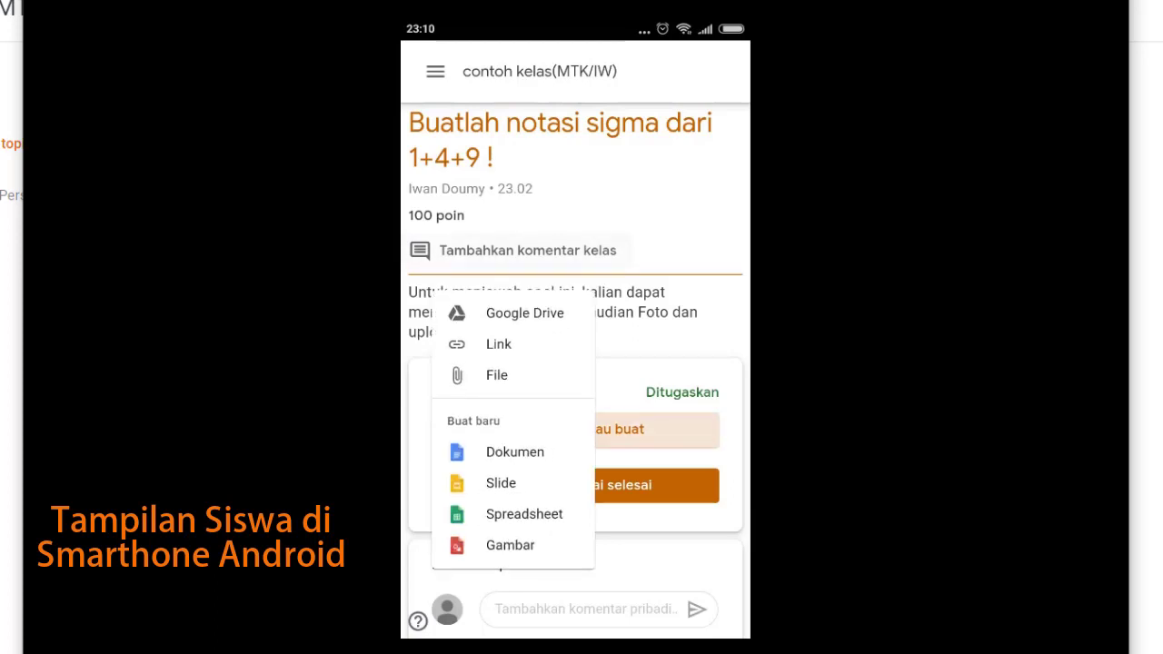
click(496, 375)
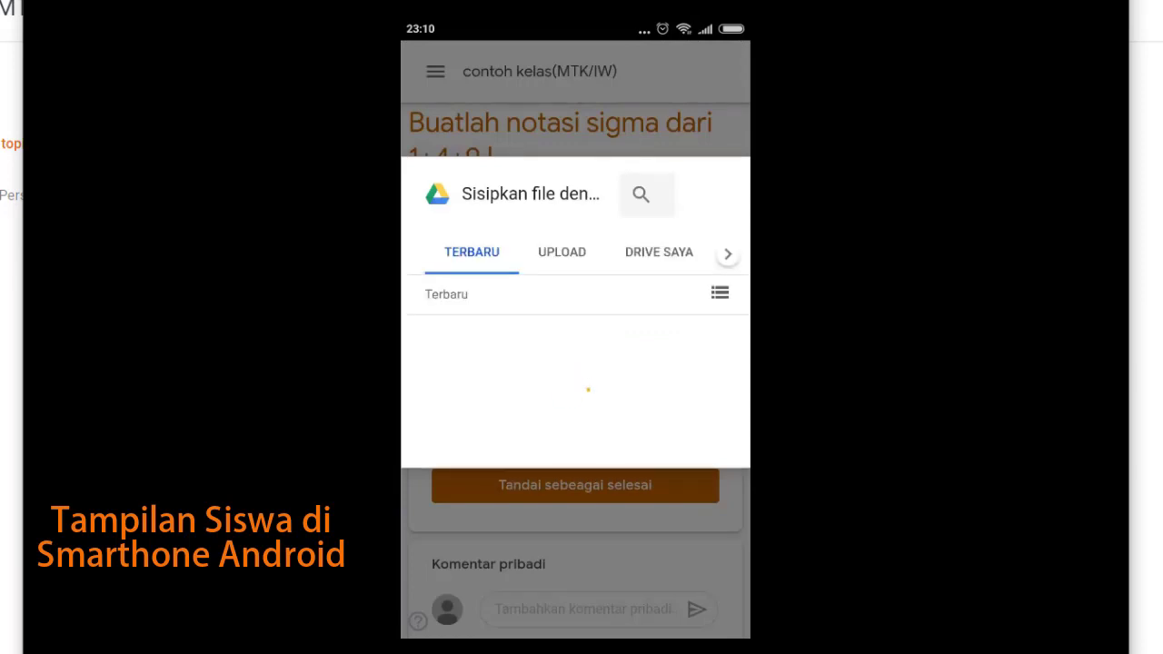
click(561, 251)
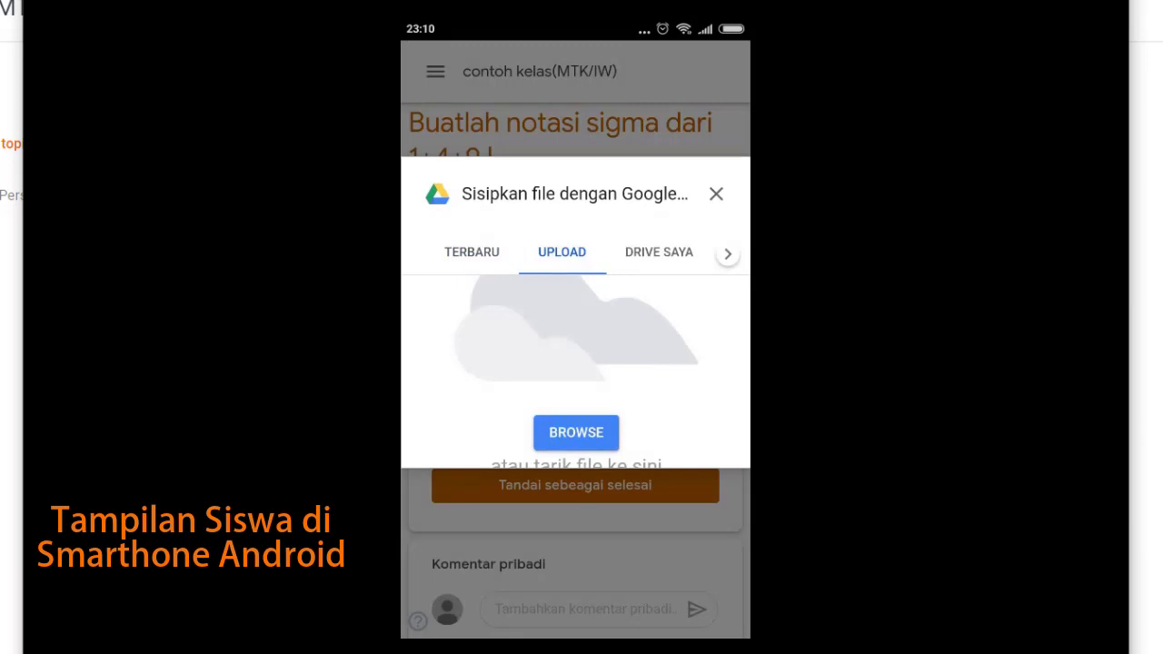
click(576, 432)
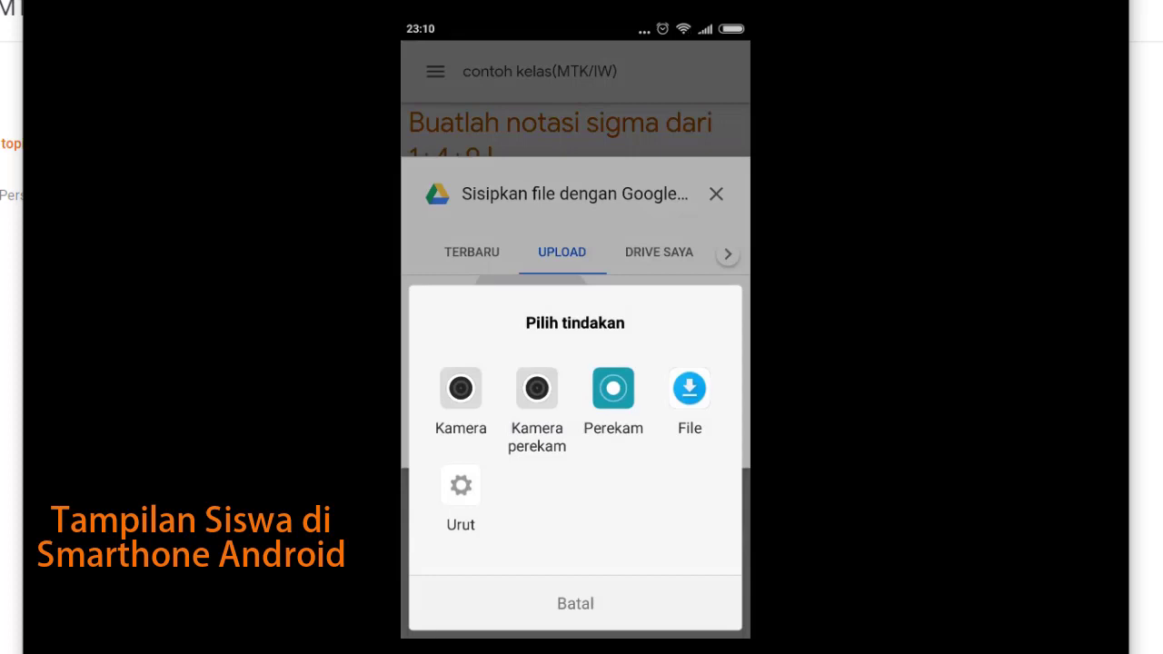
click(460, 399)
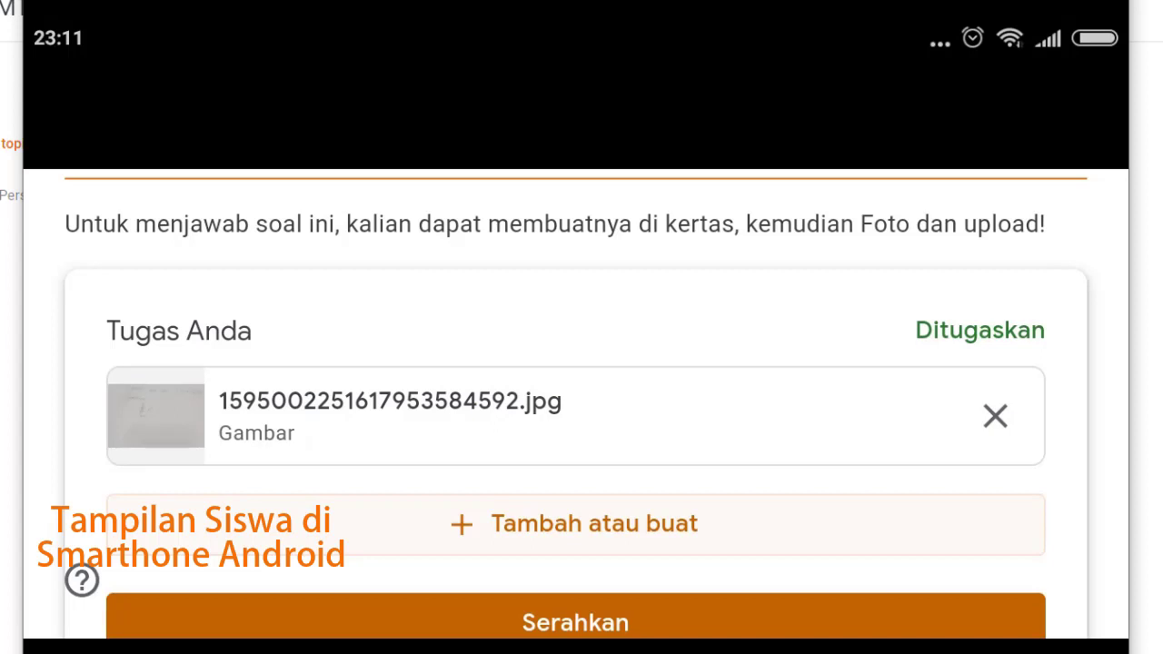
Step: Turn in the student's work on the Soal Notasi Sigma assignment with the attached answer photo
scroll(575, 382, down, 3)
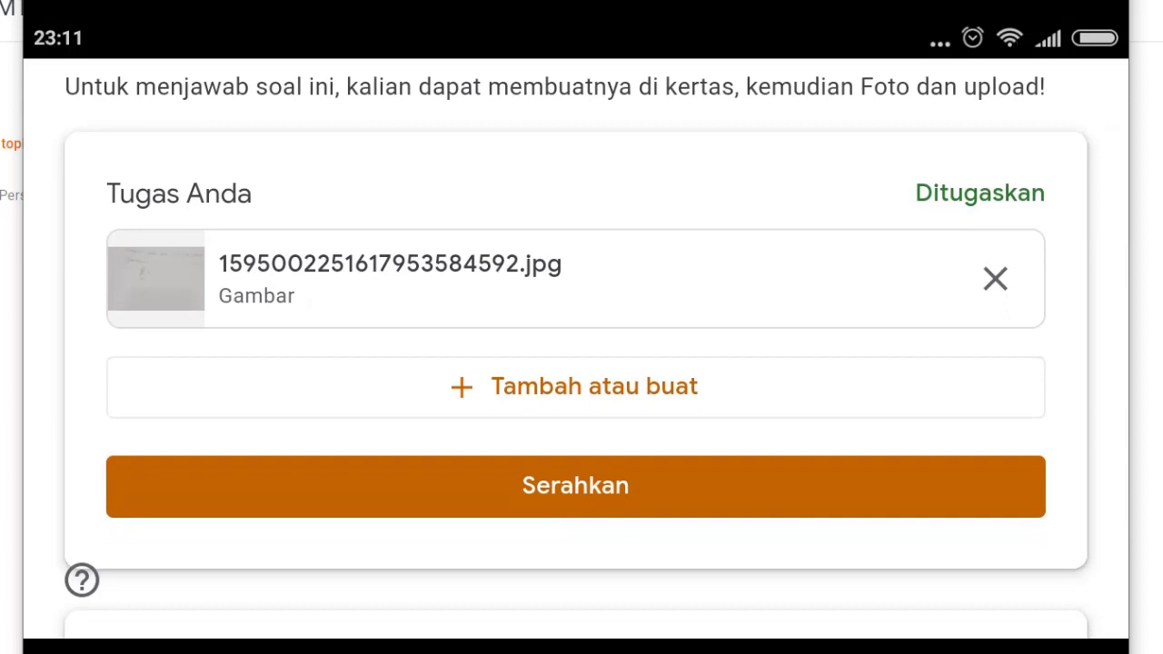
click(575, 486)
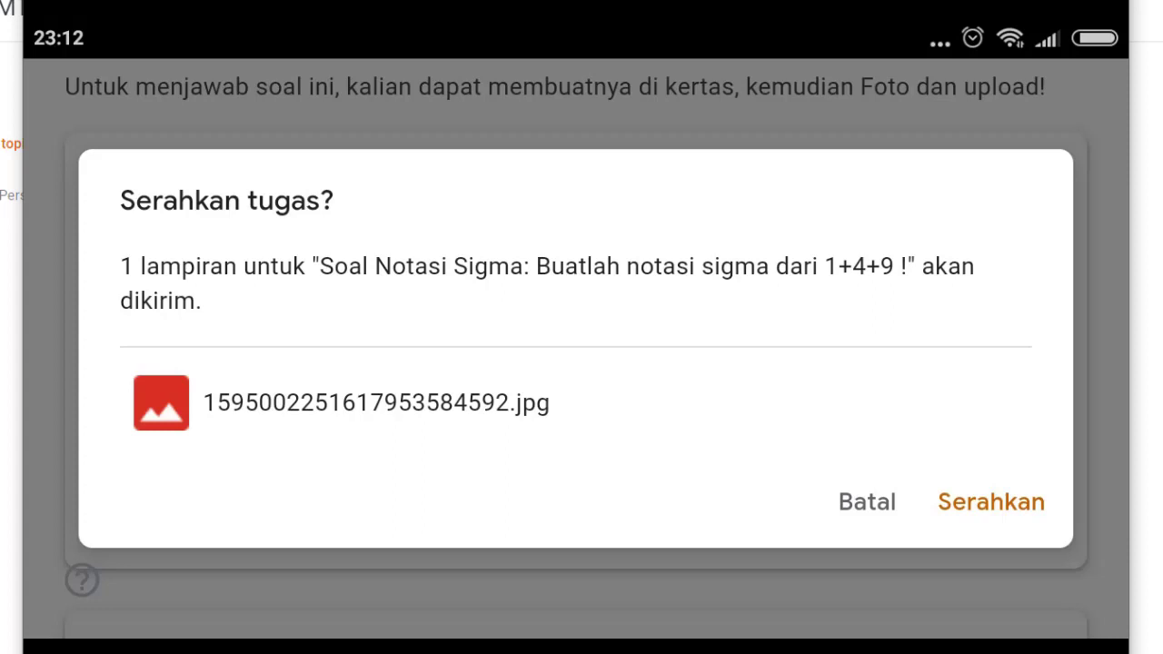
click(990, 502)
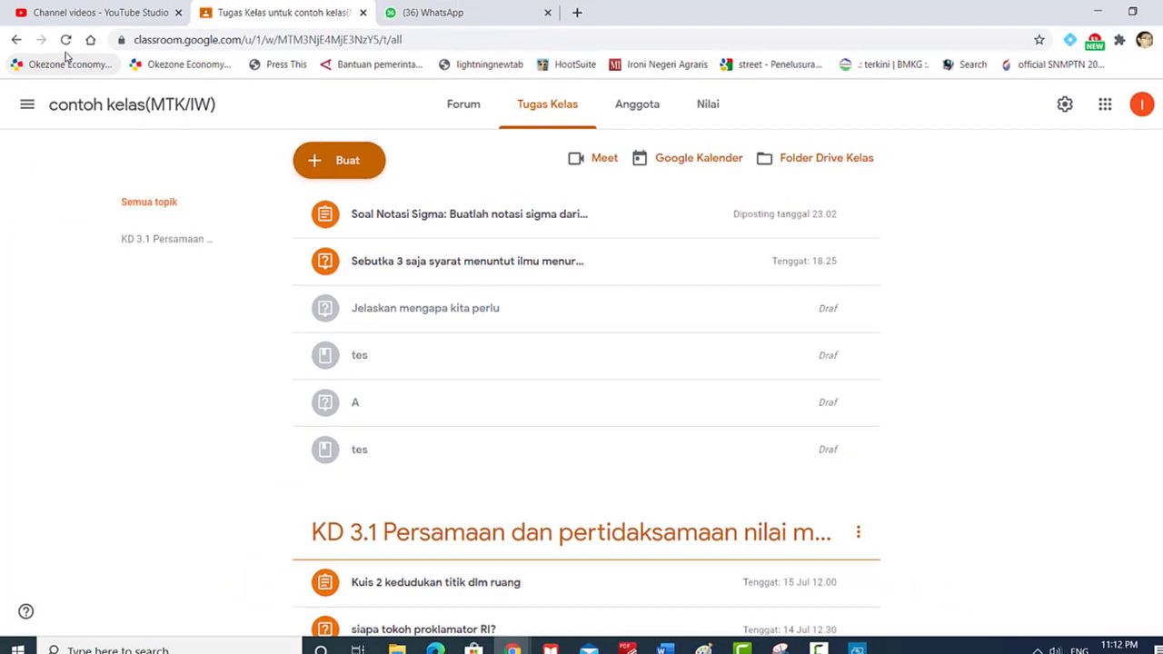
Step: Switch to the teacher's Classroom page, reload the classwork, and open the submitted answer photo from the Soal Notasi Sigma student work
click(64, 43)
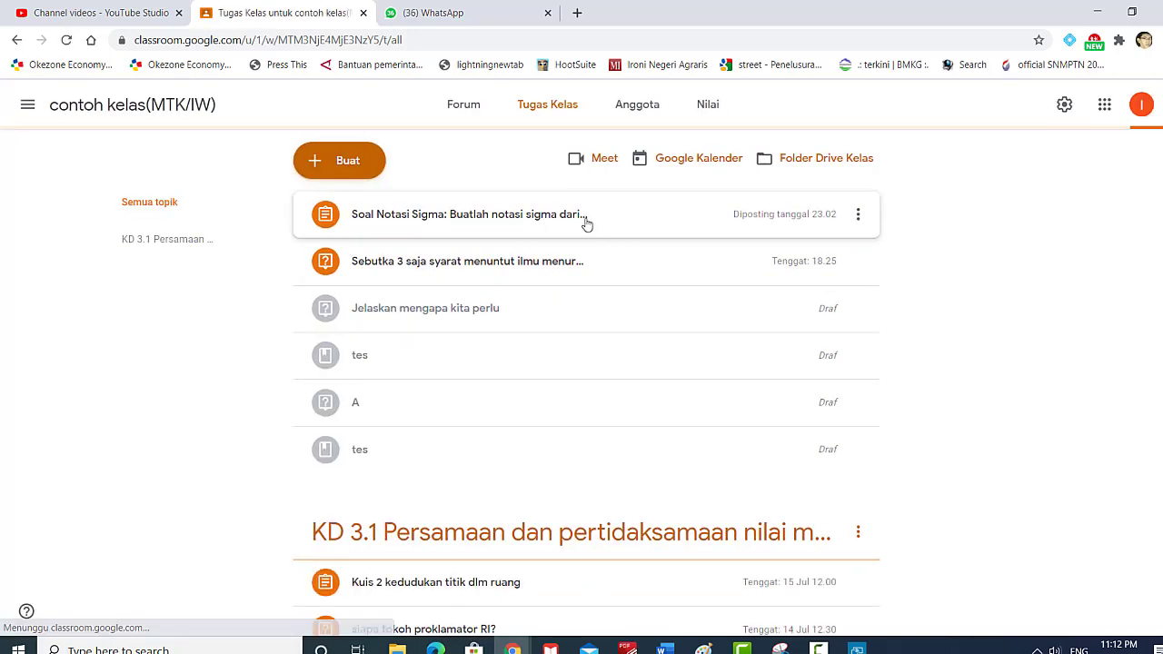
click(585, 225)
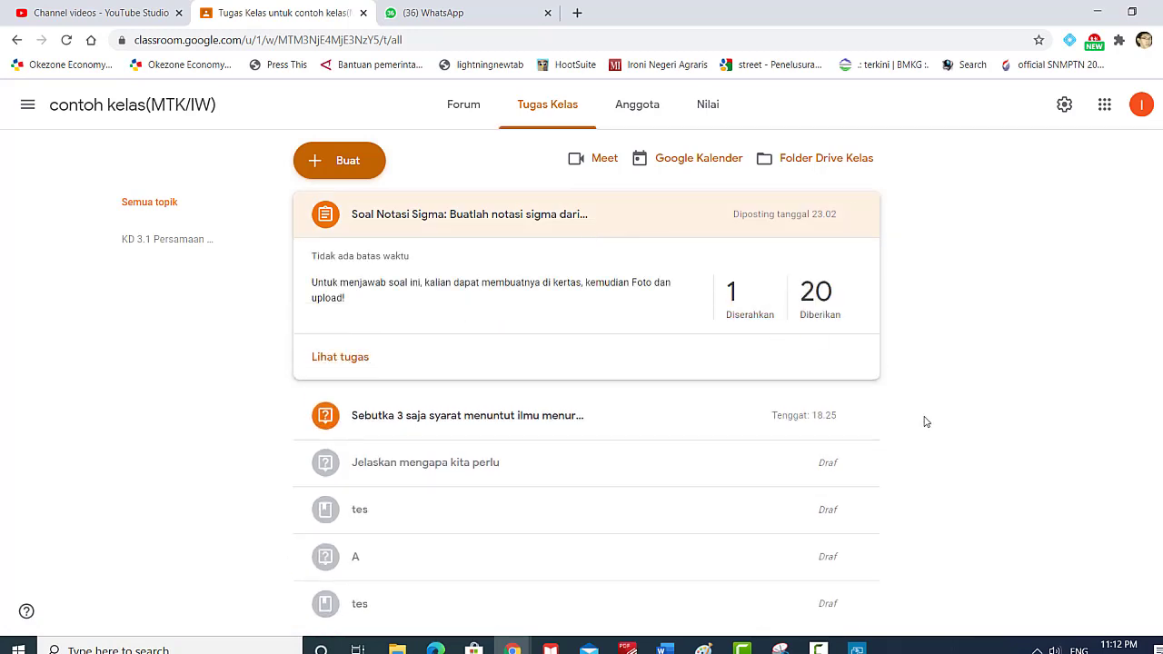
click(360, 367)
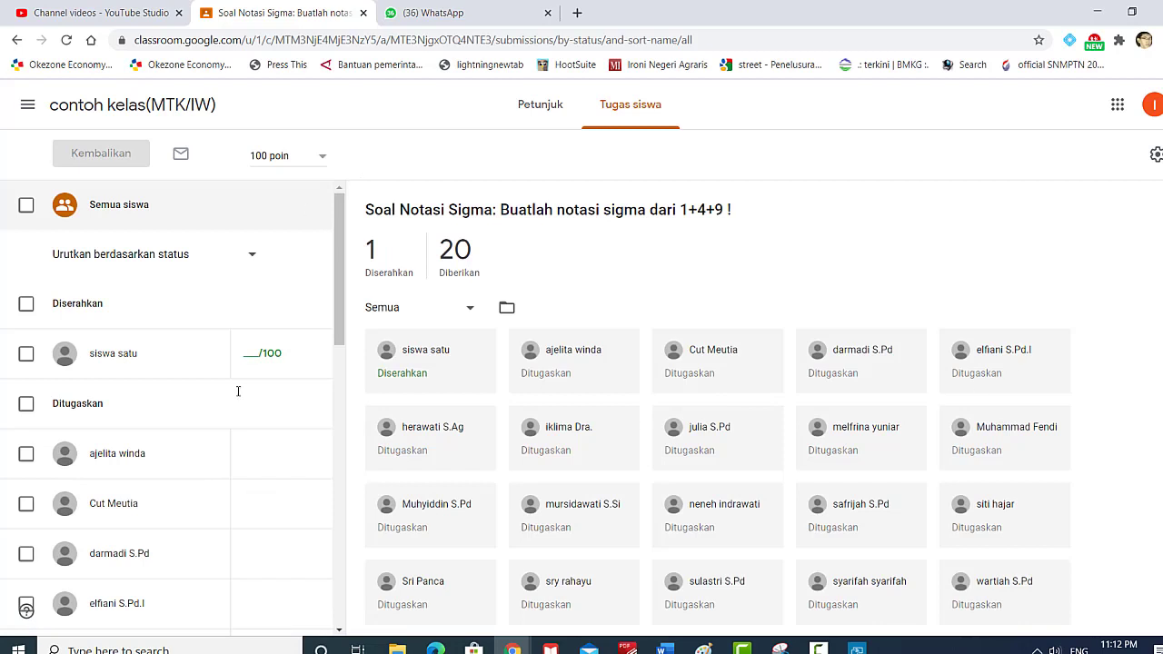
click(177, 364)
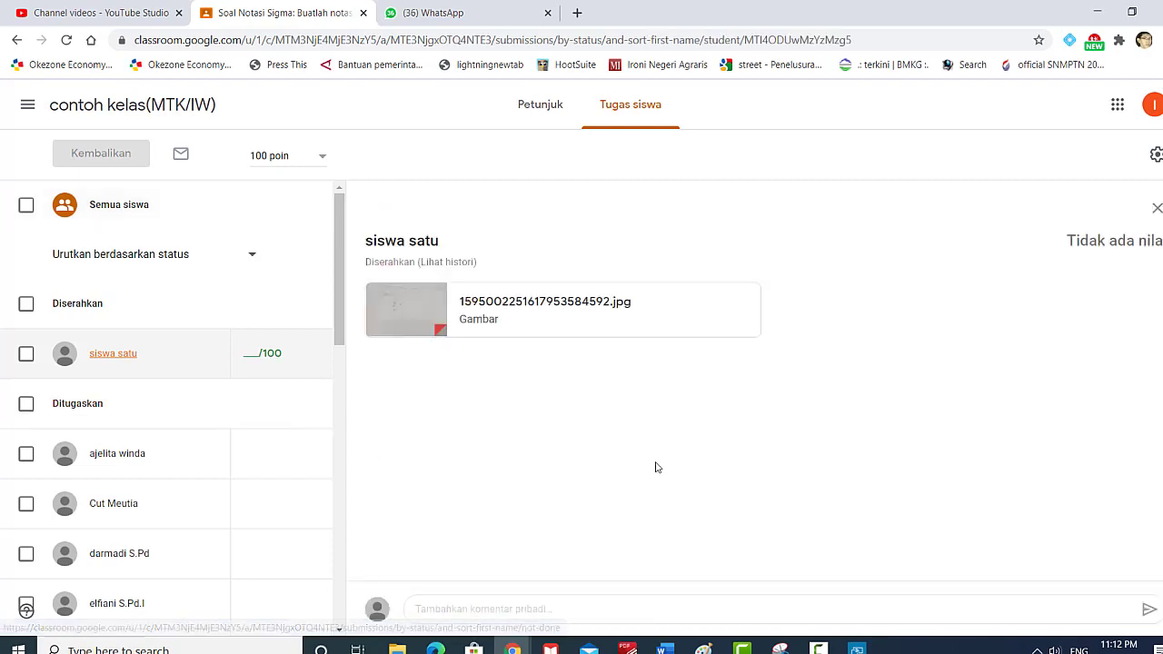
click(396, 318)
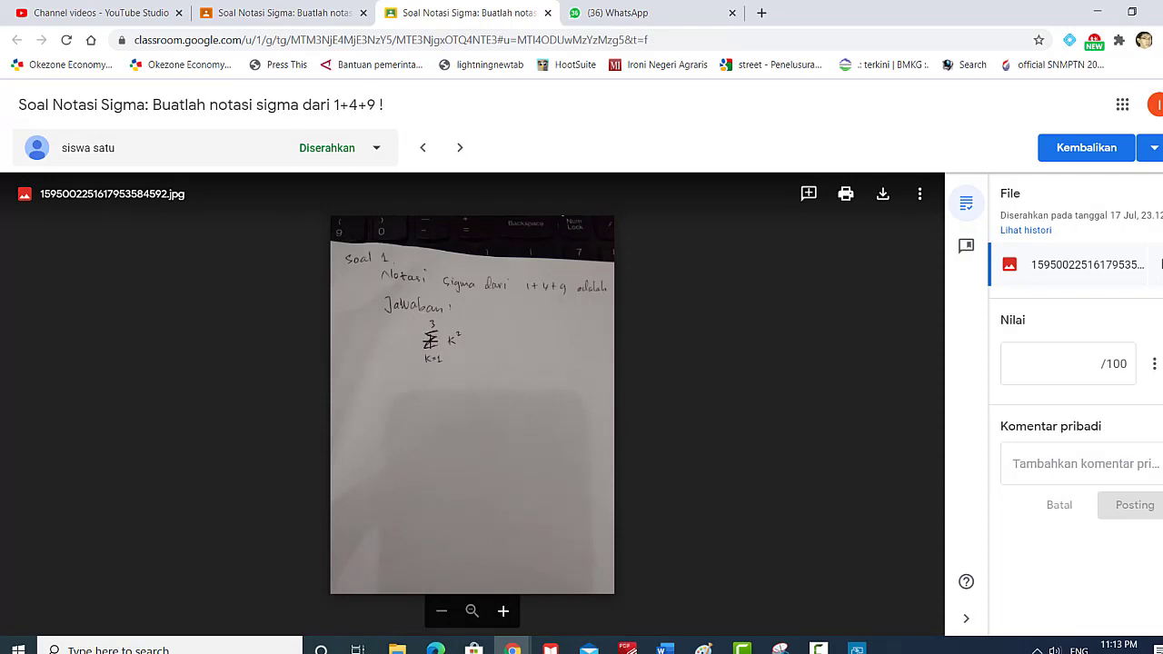
Step: Grade the submitted answer 100 out of 100 and return the work to the student
click(1042, 366)
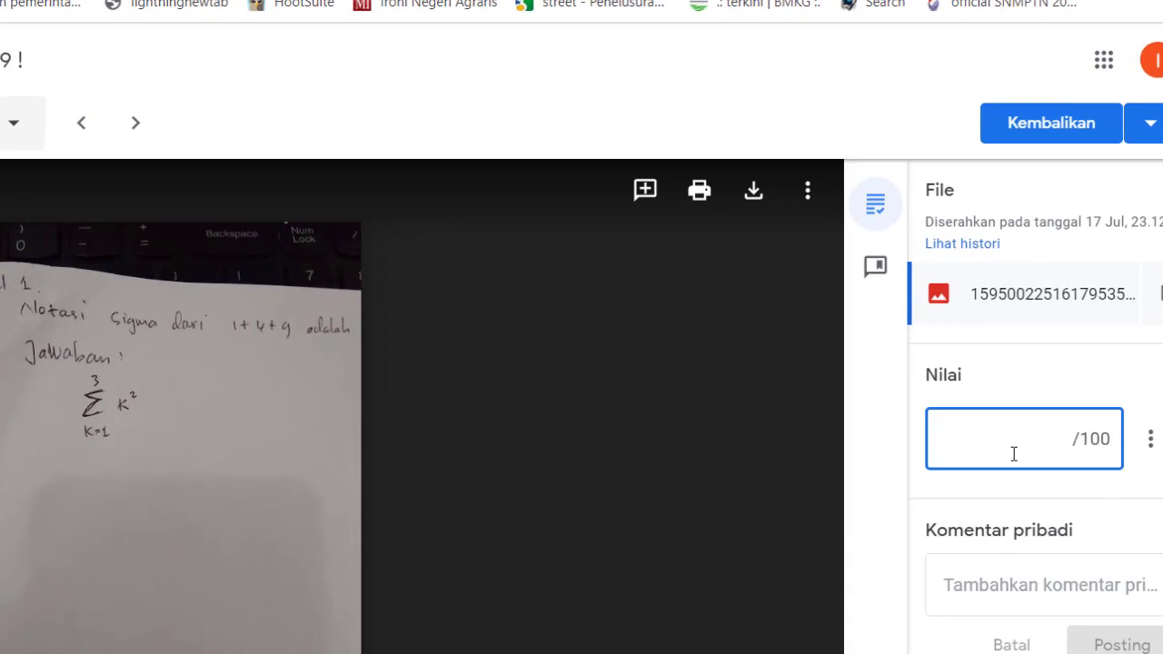
text(100)
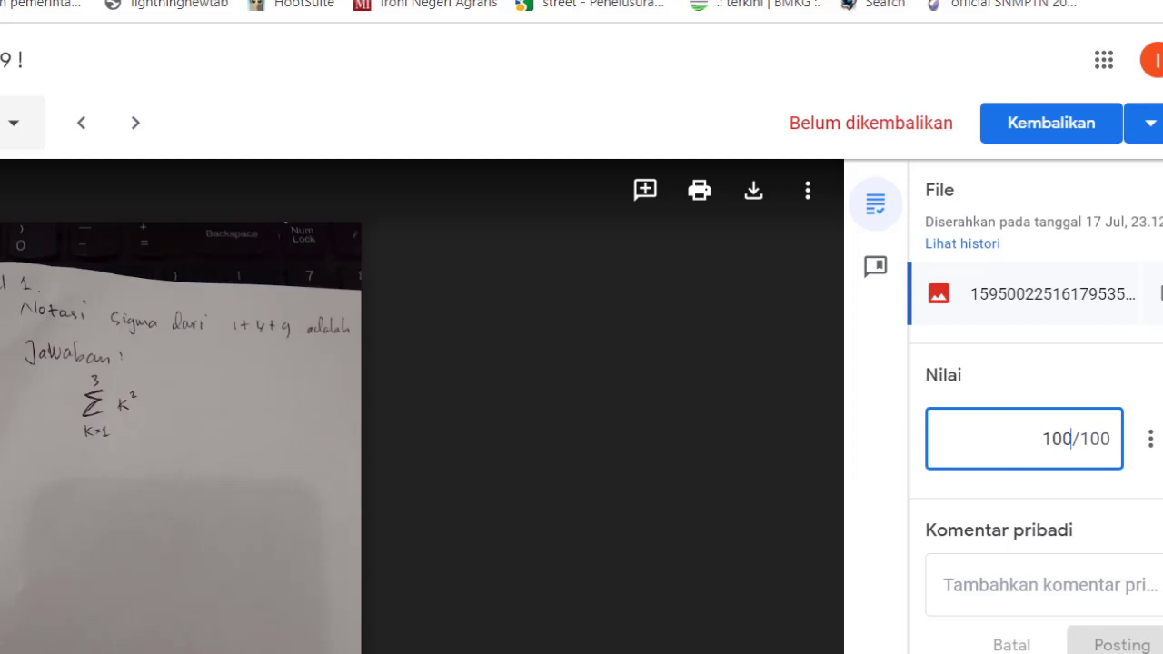
click(1039, 135)
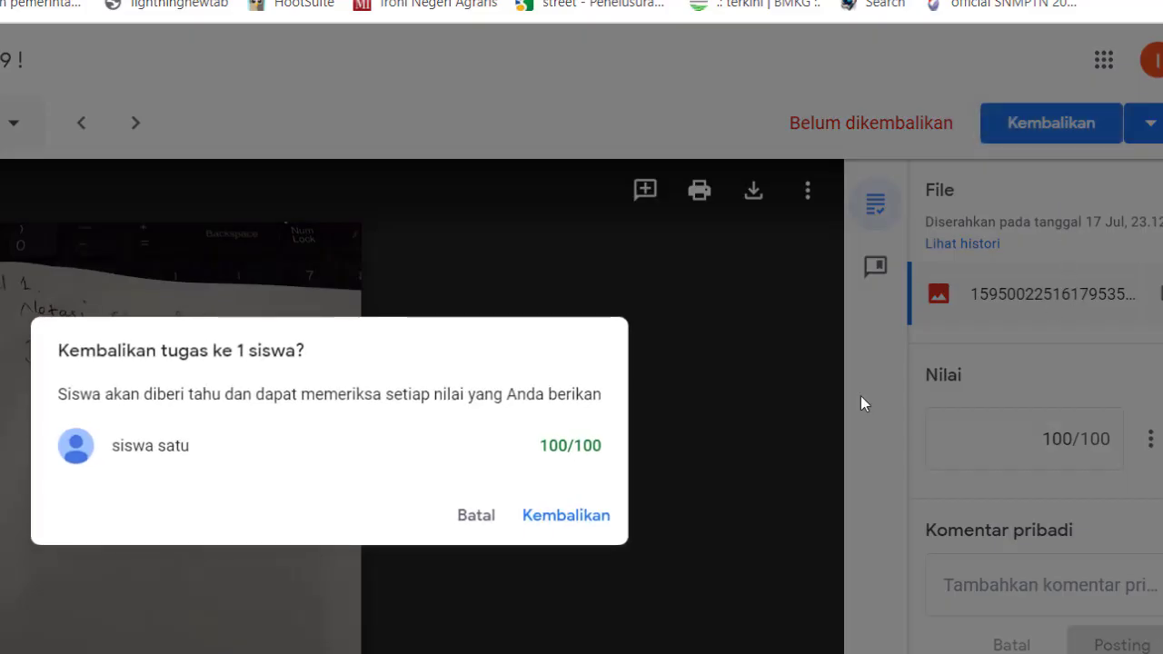
click(589, 517)
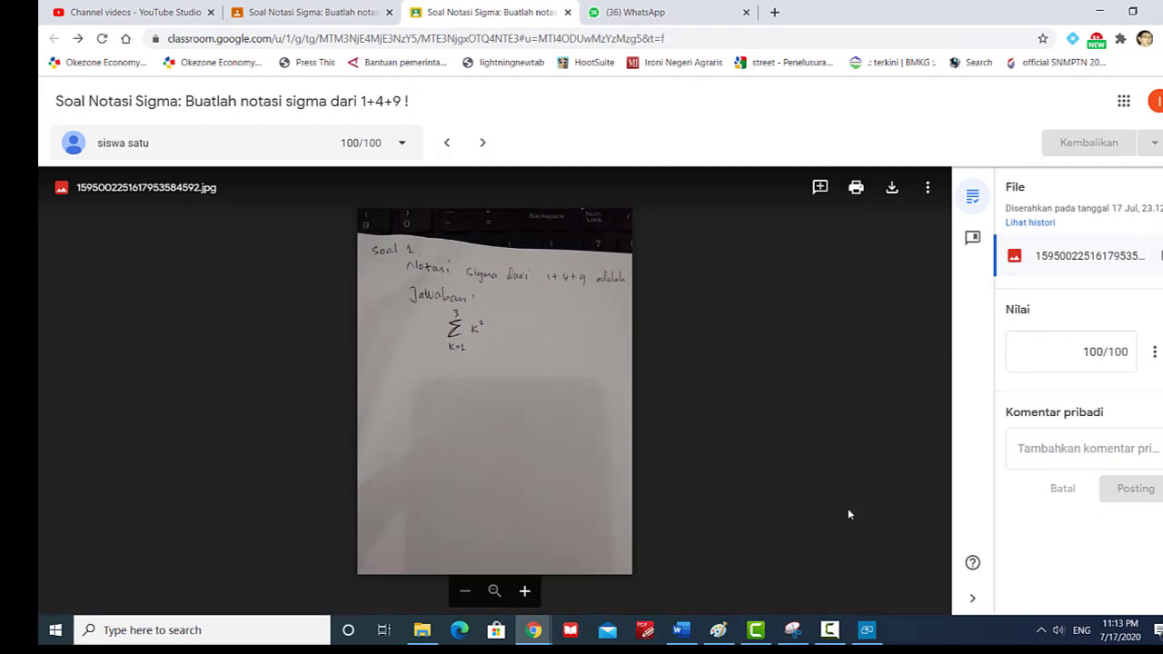
Step: Switch to the mirrored student smartphone and check the Soal Notasi Sigma assignment page for the submission status and grade
click(868, 638)
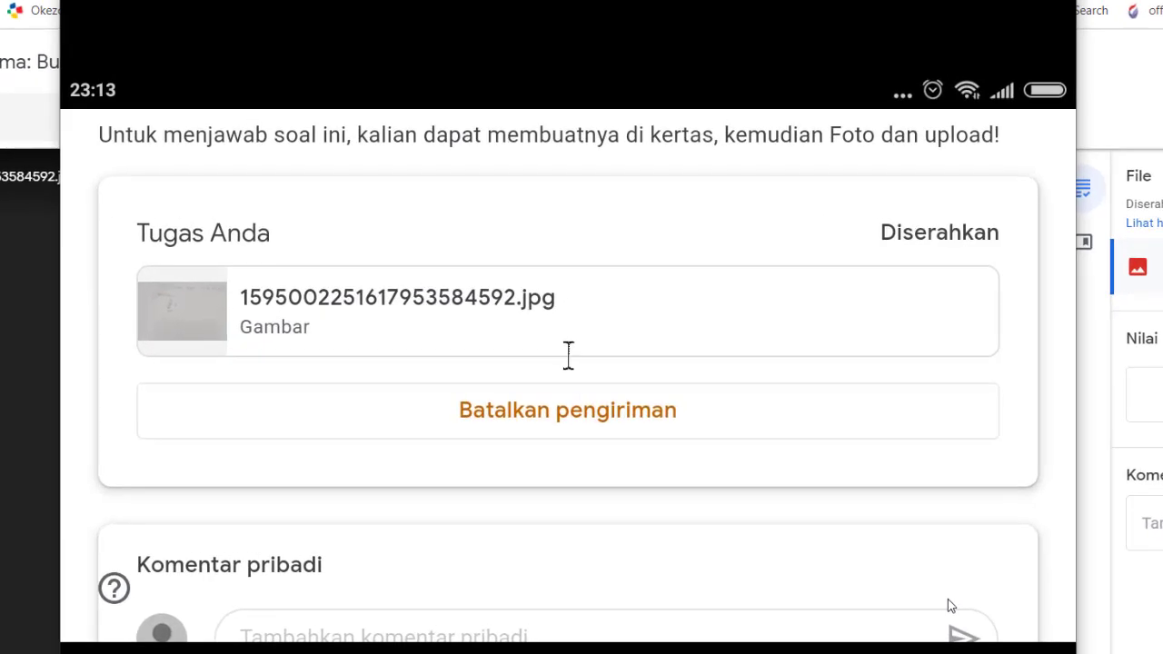
scroll(569, 354, up, 3)
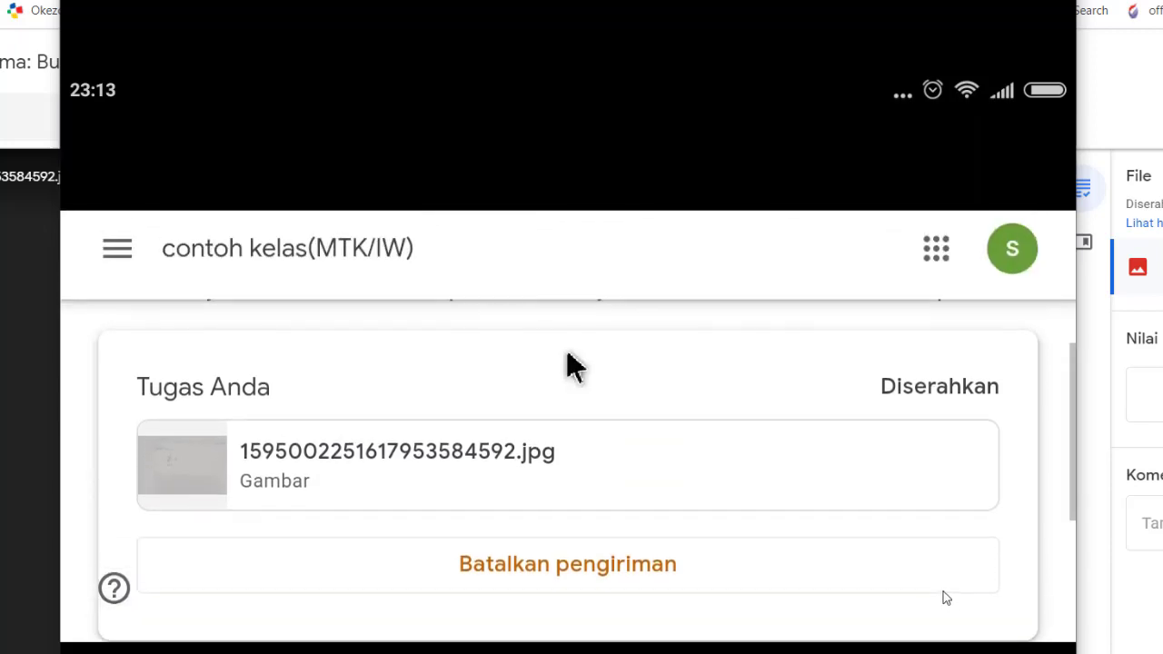
scroll(569, 361, up, 5)
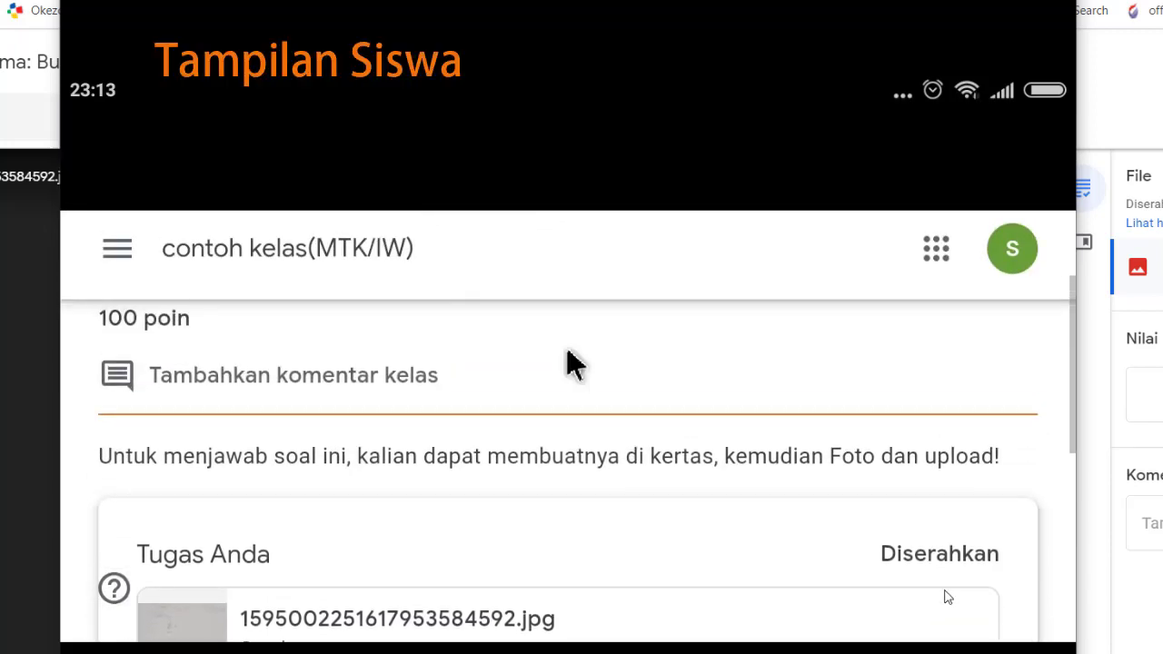
scroll(571, 363, down, 6)
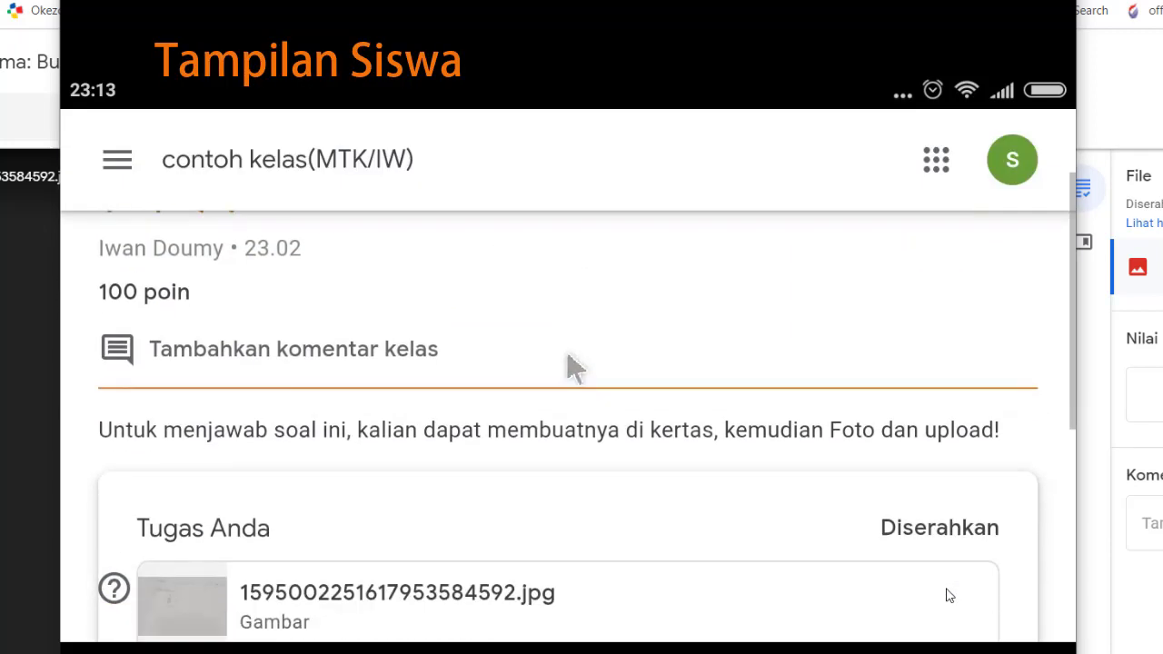
scroll(566, 371, up, 6)
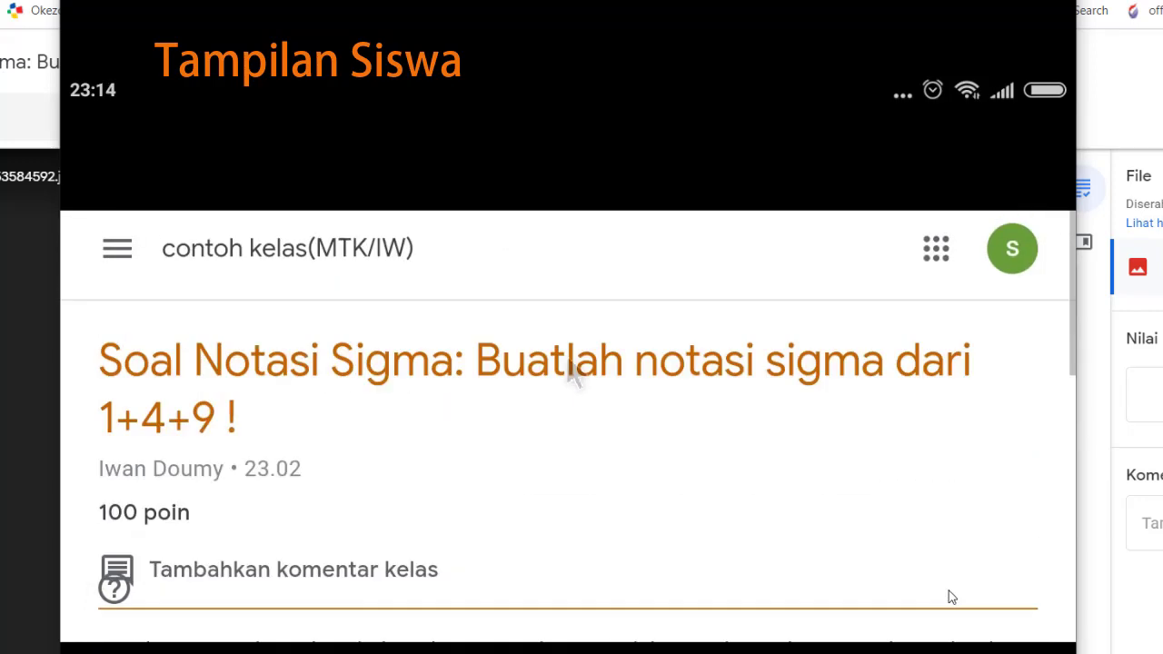